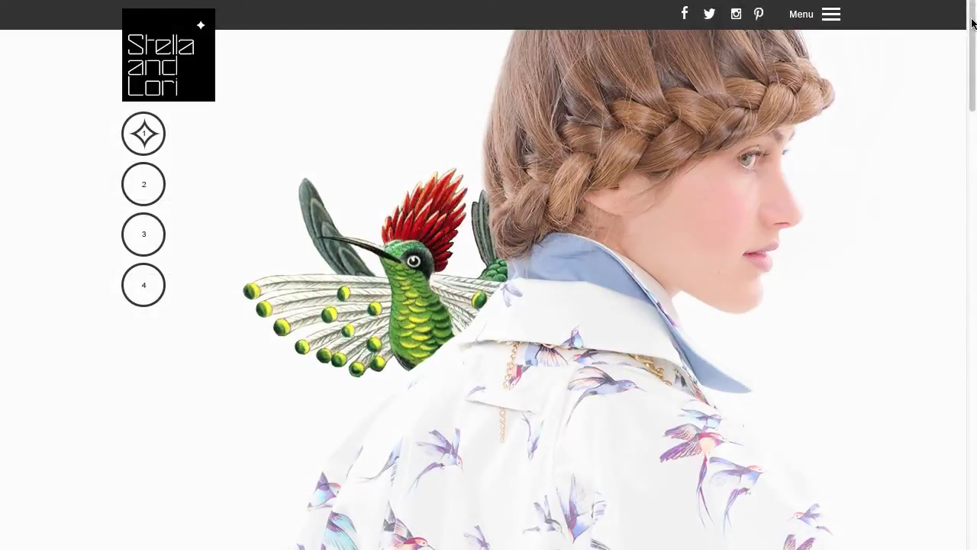
Step: Scroll down through the live preview of the Stella and Lori parallax site
{"action": "scroll", "coordinate": [974, 24], "scroll_direction": "down", "scroll_amount": 5}
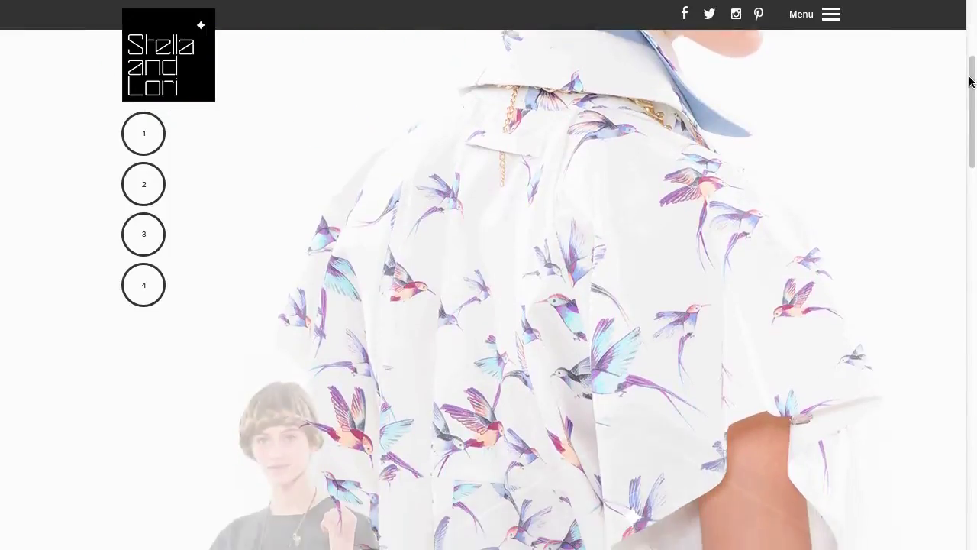
{"action": "left_click_drag", "start_coordinate": [970, 83], "coordinate": [971, 24]}
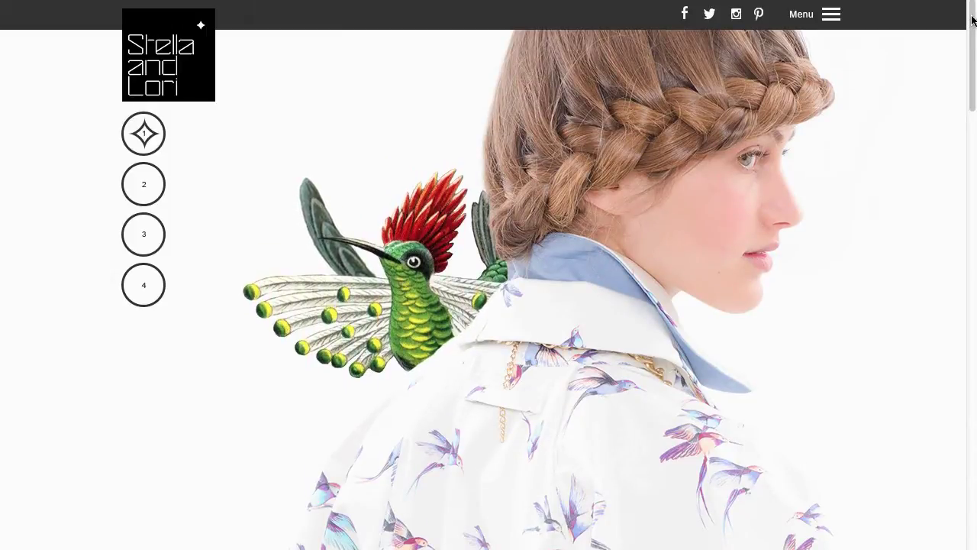
{"action": "mouse_move", "coordinate": [973, 24]}
{"action": "left_mouse_down"}
{"action": "mouse_move", "coordinate": [973, 54]}
{"action": "mouse_move", "coordinate": [974, 21]}
{"action": "left_mouse_up"}
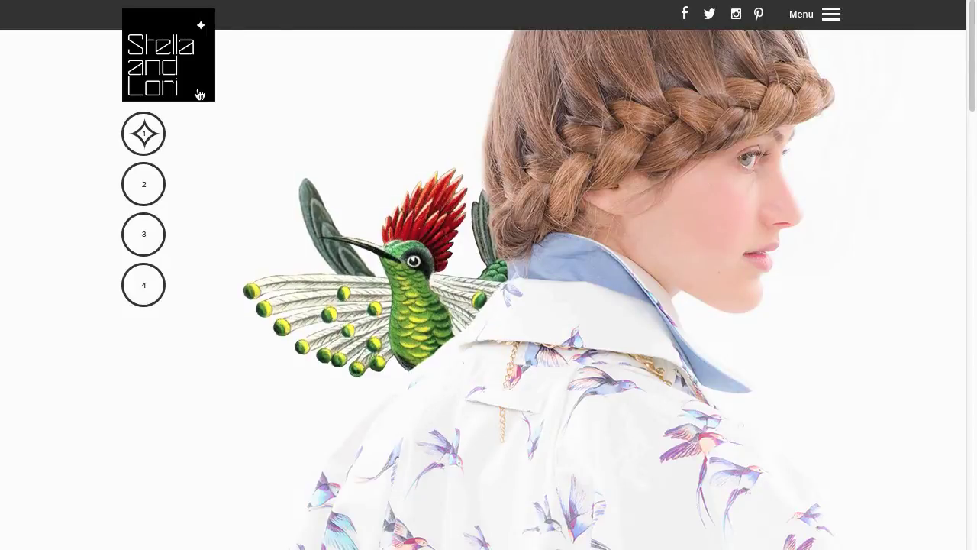
Step: Jump to sections 2, 3 and 4 with the nav dots, then return to the Design editor
{"action": "left_click", "coordinate": [146, 188]}
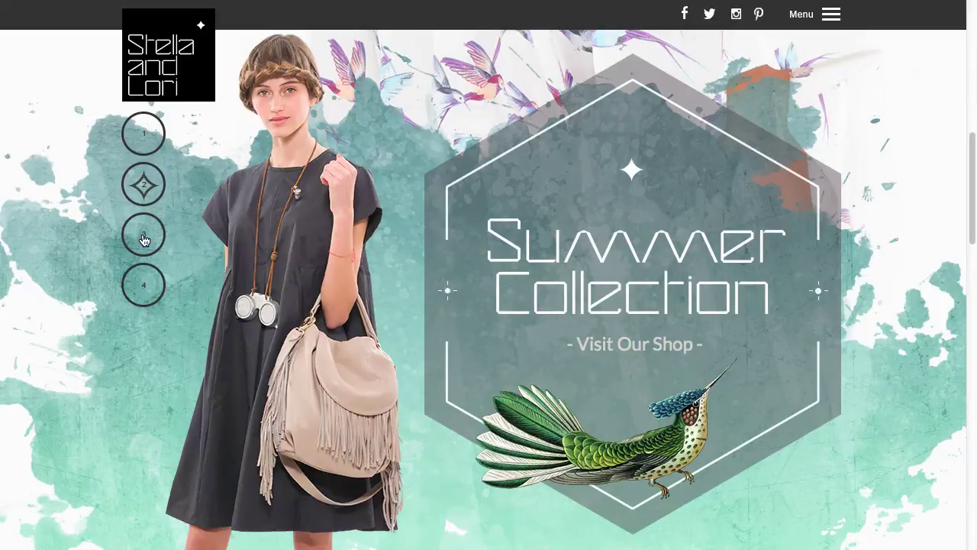
{"action": "left_click", "coordinate": [144, 236]}
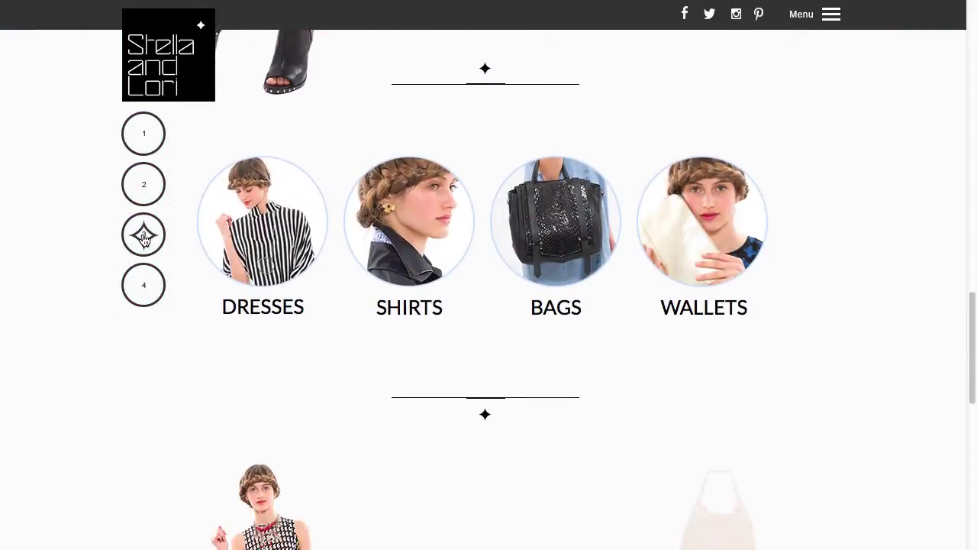
{"action": "left_click", "coordinate": [143, 286]}
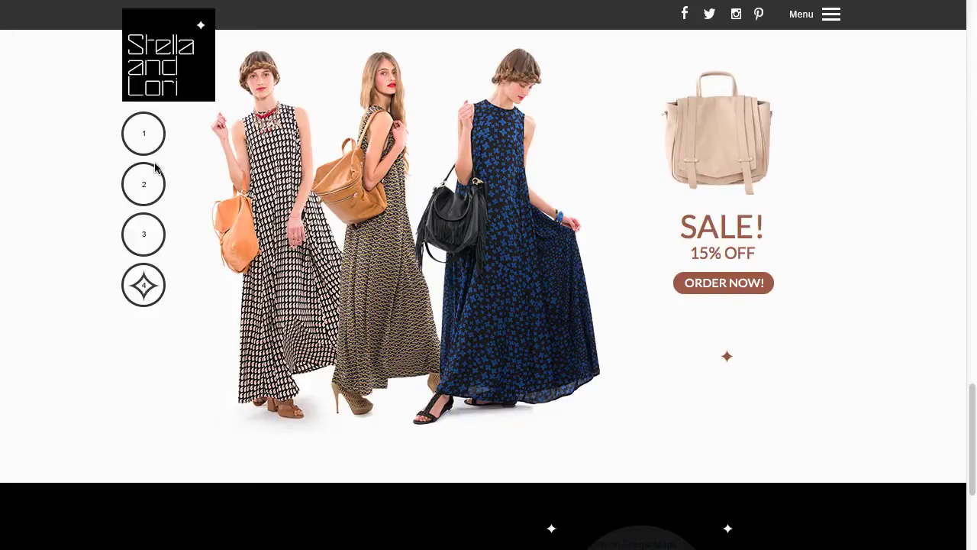
{"action": "left_click", "coordinate": [149, 174]}
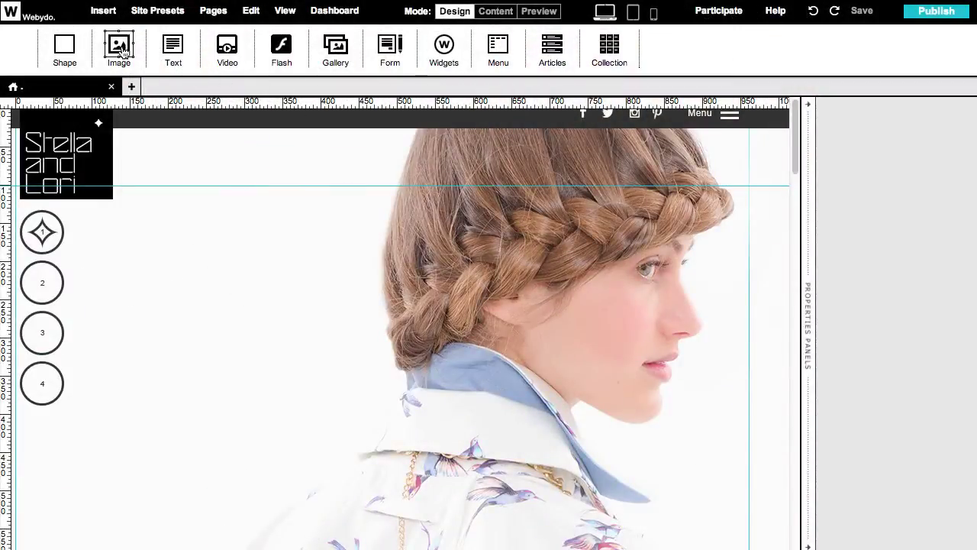
Step: Upload Bird.png into a new image on the hero photo and give it a parallax animation
{"action": "left_click", "coordinate": [120, 49]}
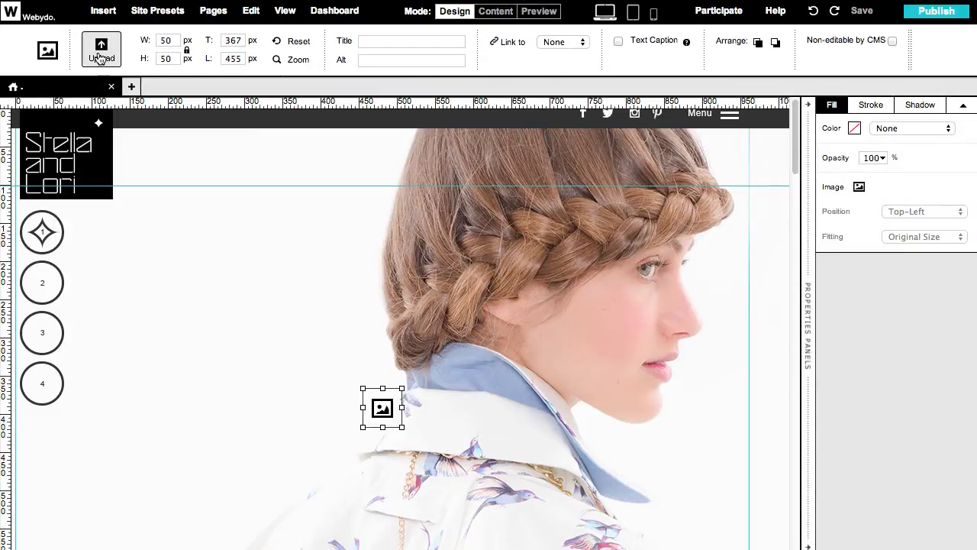
{"action": "left_click", "coordinate": [101, 54]}
{"action": "double_click", "coordinate": [80, 61]}
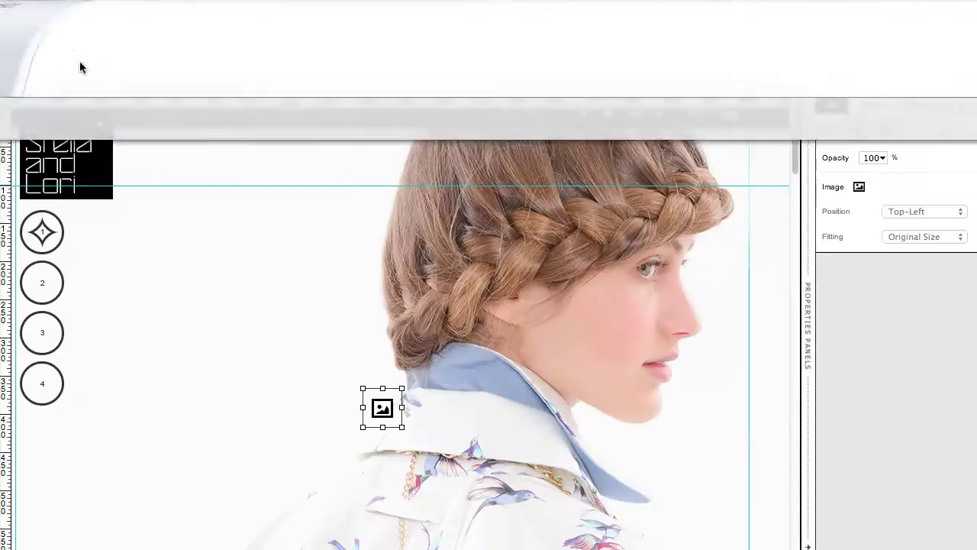
{"action": "right_click", "coordinate": [454, 463]}
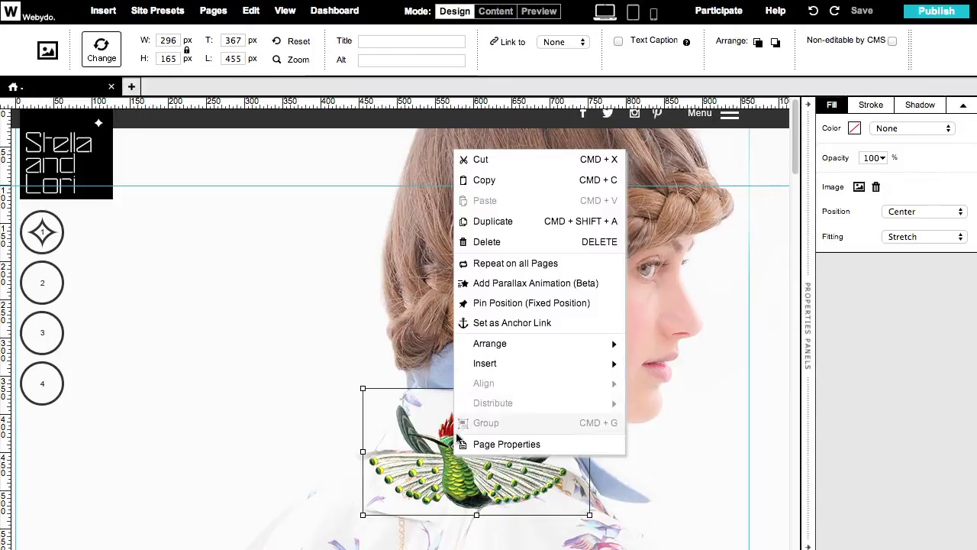
{"action": "left_click", "coordinate": [472, 284]}
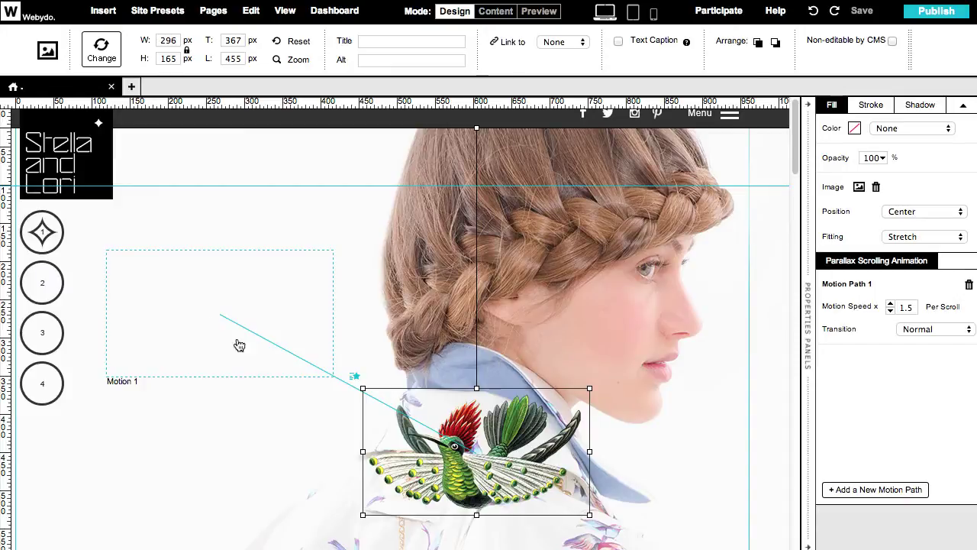
Step: Move the hummingbird right over the collar, then reposition Motion Path 1 and its top guide line
{"action": "left_click_drag", "start_coordinate": [416, 462], "coordinate": [512, 464]}
{"action": "left_click_drag", "start_coordinate": [342, 348], "coordinate": [242, 316]}
{"action": "left_click_drag", "start_coordinate": [354, 130], "coordinate": [354, 161]}
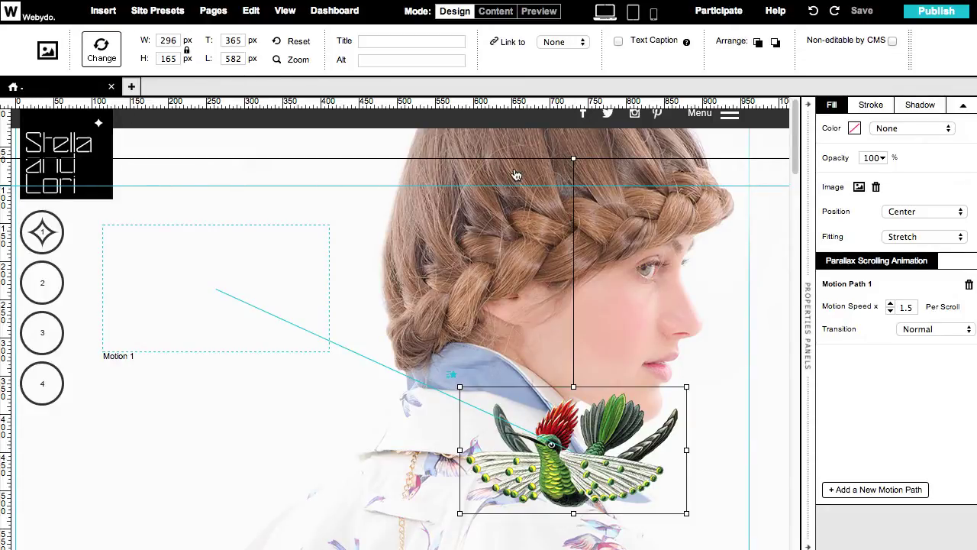
{"action": "left_click_drag", "start_coordinate": [537, 160], "coordinate": [538, 113]}
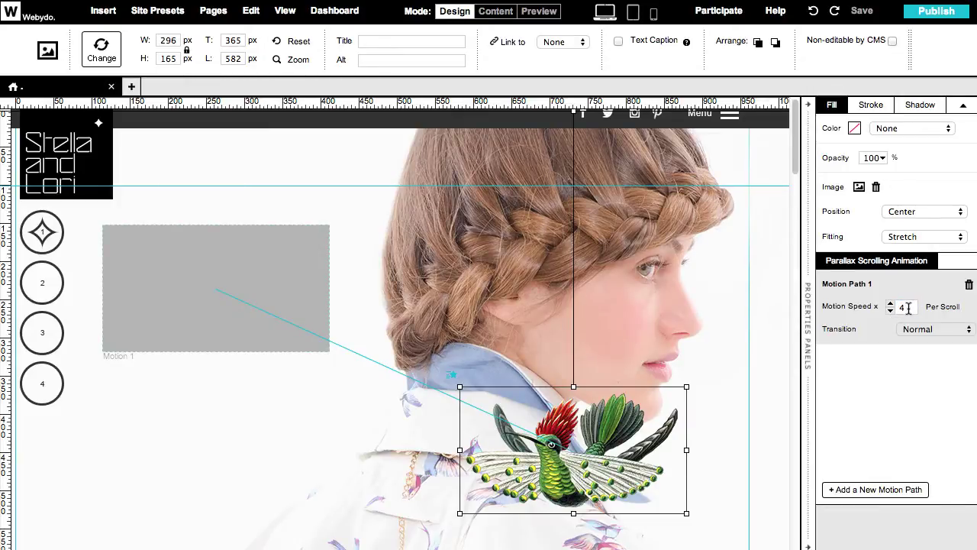
Step: Set Motion Path 1 to Fade Out, then add a Fade In Motion Path 2 ending lower down
{"action": "left_click", "coordinate": [917, 329]}
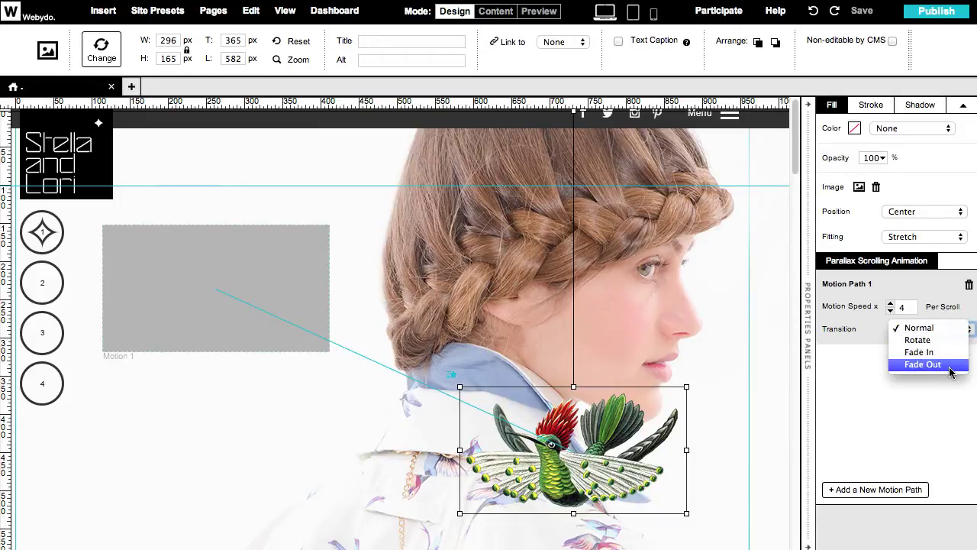
{"action": "left_click", "coordinate": [924, 364]}
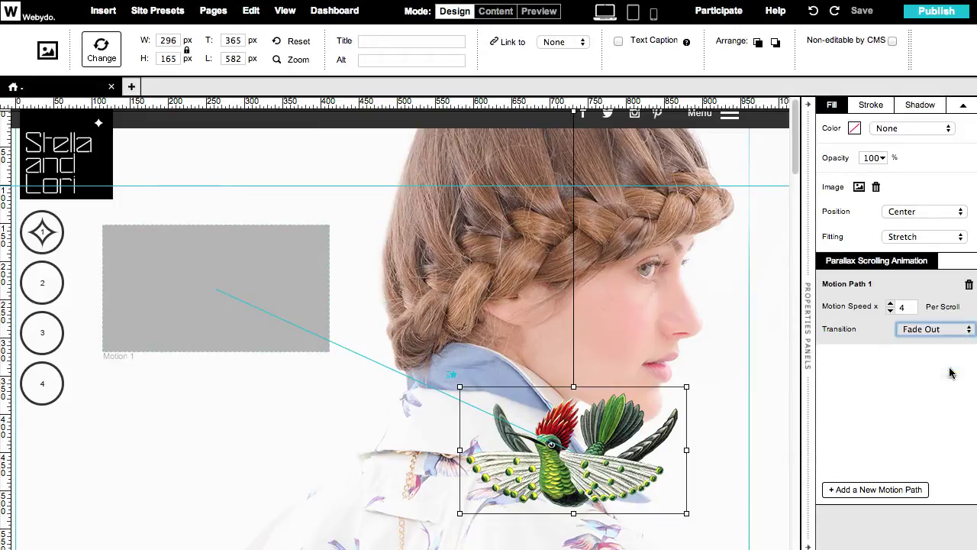
{"action": "left_click", "coordinate": [864, 492]}
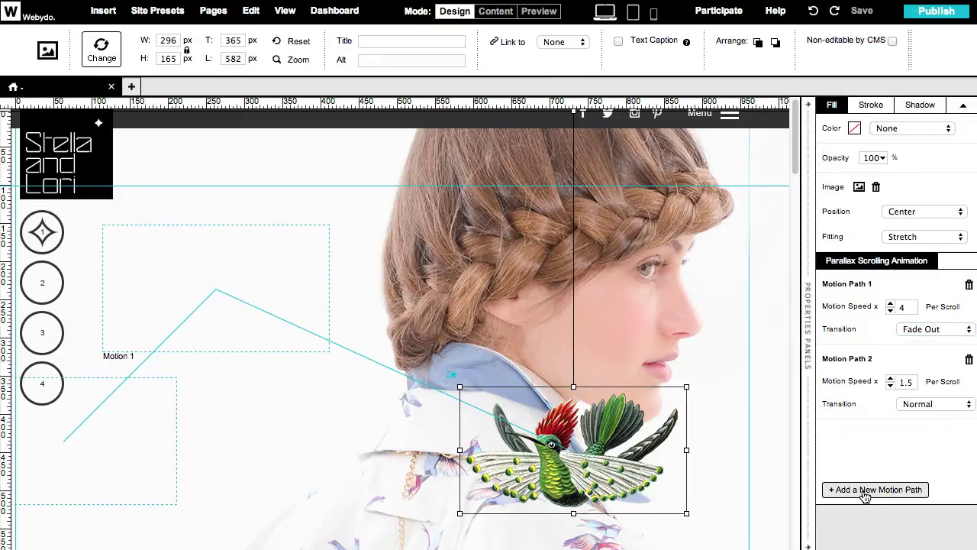
{"action": "left_click", "coordinate": [918, 404]}
{"action": "left_click", "coordinate": [916, 427]}
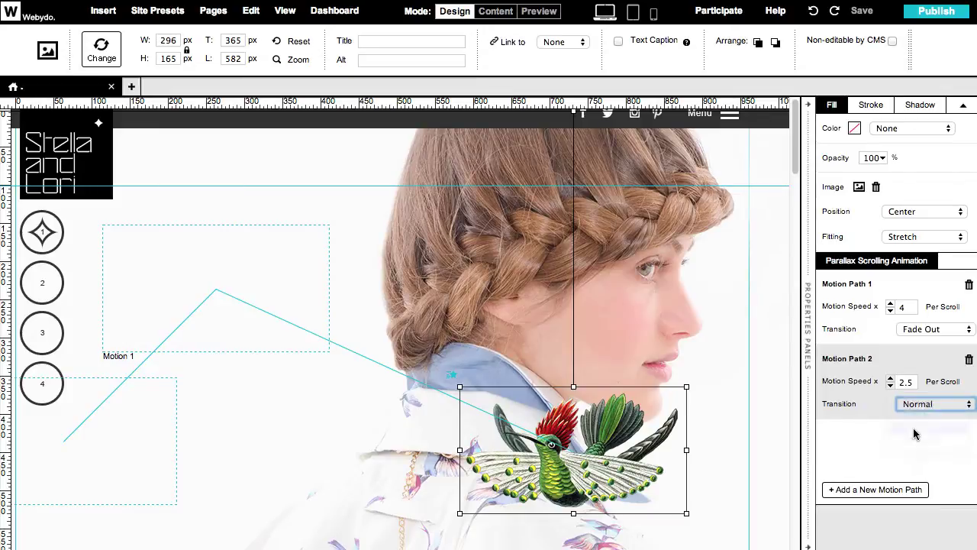
{"action": "left_click_drag", "start_coordinate": [151, 477], "coordinate": [278, 538]}
{"action": "left_click_drag", "start_coordinate": [277, 465], "coordinate": [197, 534]}
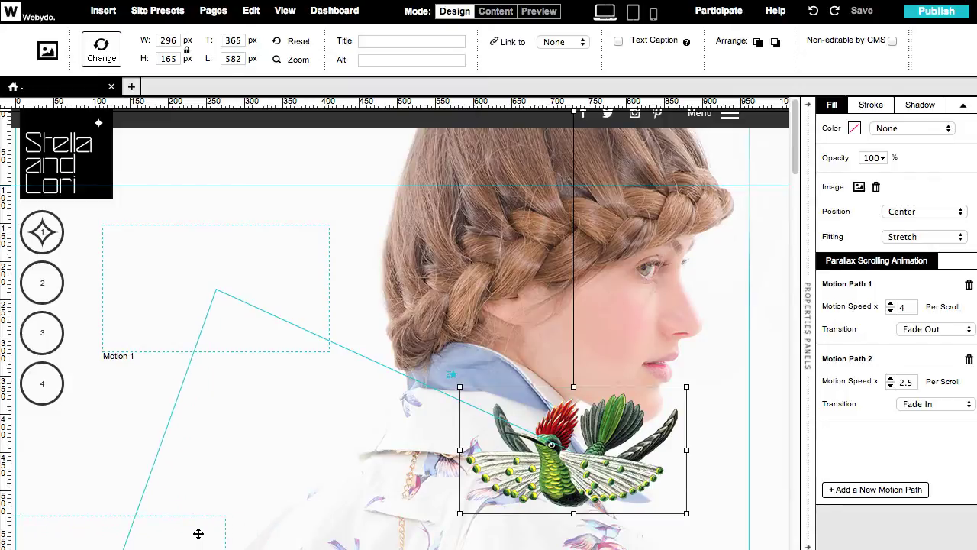
{"action": "left_click", "coordinate": [540, 12]}
{"action": "scroll", "coordinate": [973, 30], "scroll_direction": "down", "scroll_amount": 5}
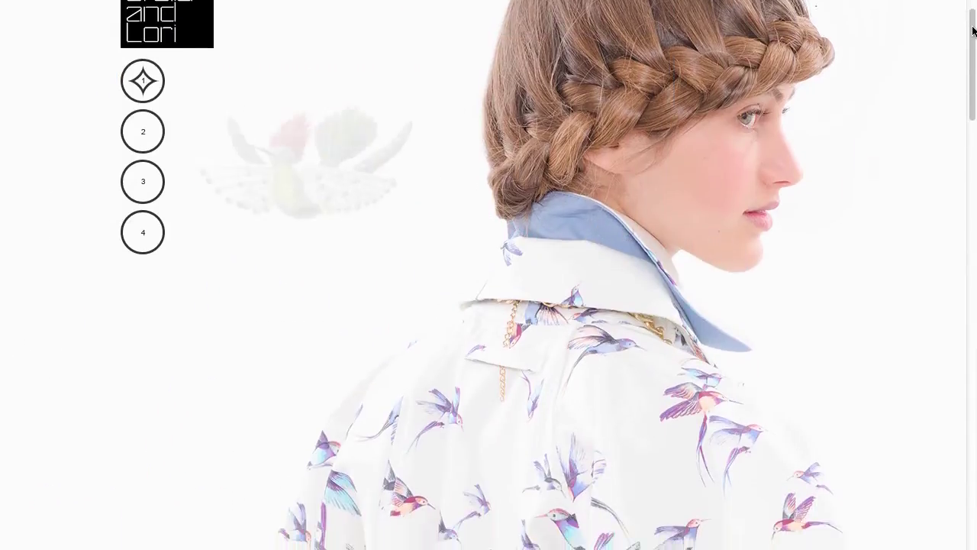
{"action": "scroll", "coordinate": [973, 39], "scroll_direction": "down", "scroll_amount": 3}
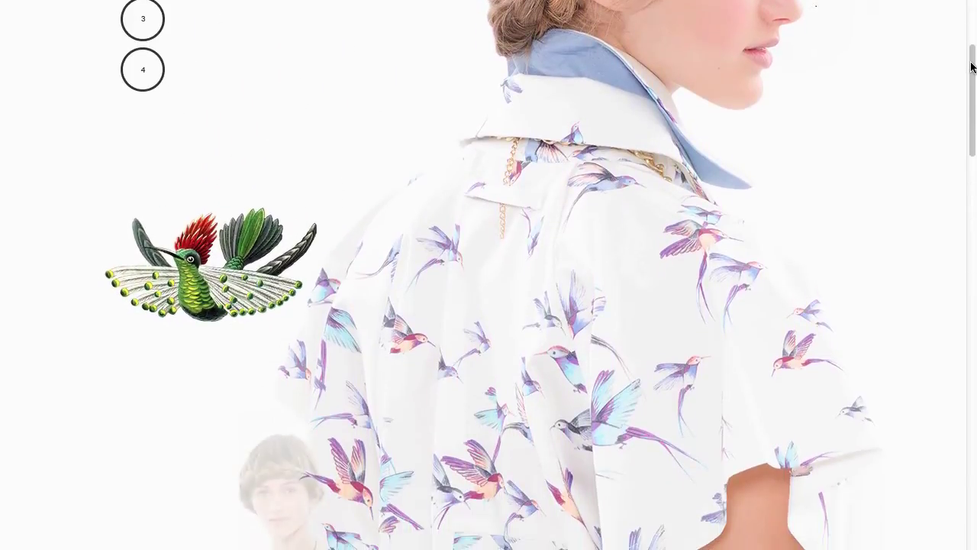
{"action": "scroll", "coordinate": [973, 57], "scroll_direction": "up", "scroll_amount": 3}
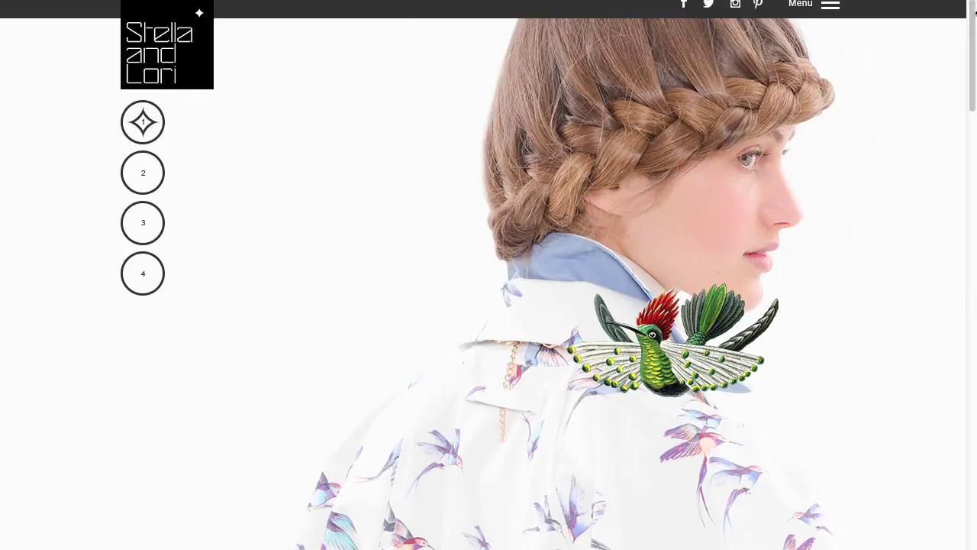
{"action": "key", "text": "Escape"}
Step: Replace the hummingbird with Bird_GIF_Animated.gif and move it left and up
{"action": "left_click", "coordinate": [555, 436]}
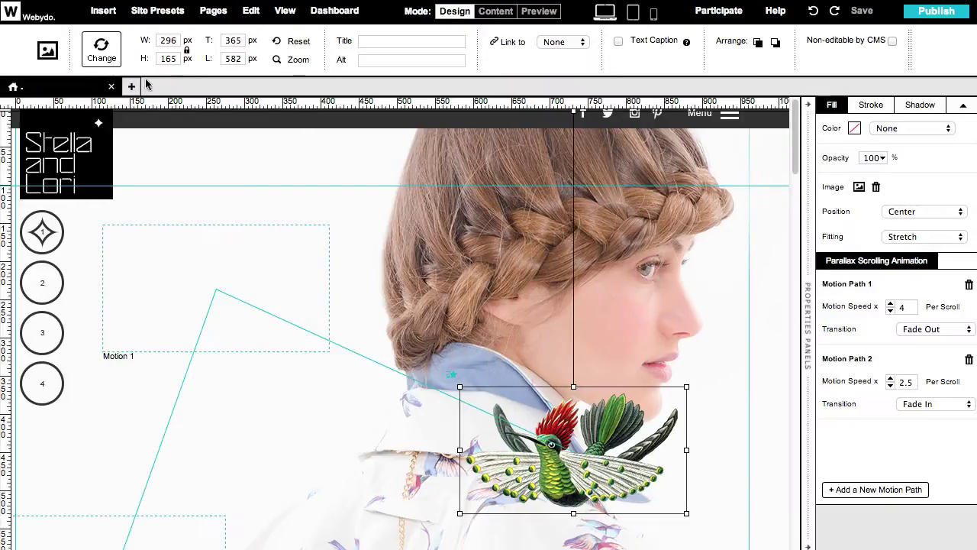
{"action": "left_click", "coordinate": [103, 53]}
{"action": "double_click", "coordinate": [79, 61]}
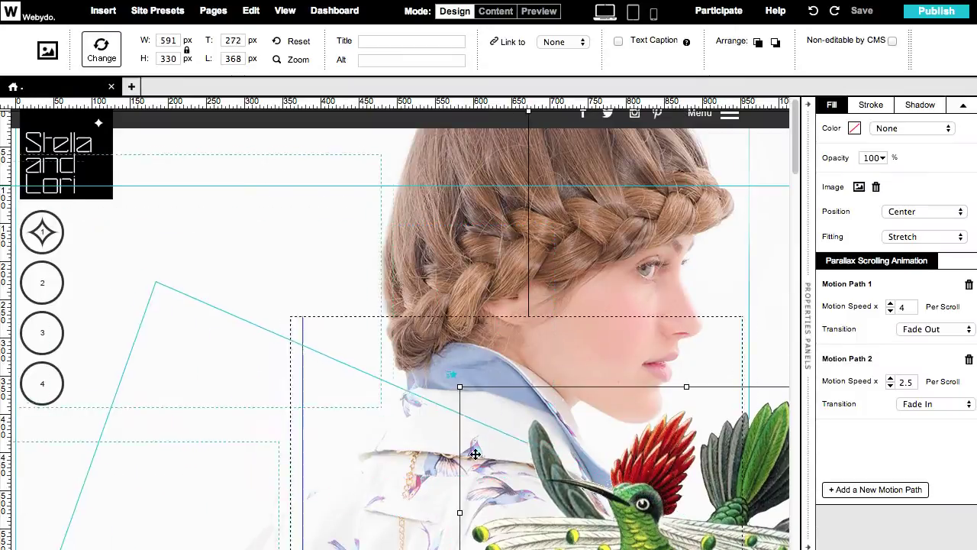
{"action": "left_click_drag", "start_coordinate": [481, 454], "coordinate": [280, 391]}
Step: Delete Motion Path 2, enter speed 0.2 with Normal transition, and send the bird behind the photo
{"action": "left_click", "coordinate": [969, 358]}
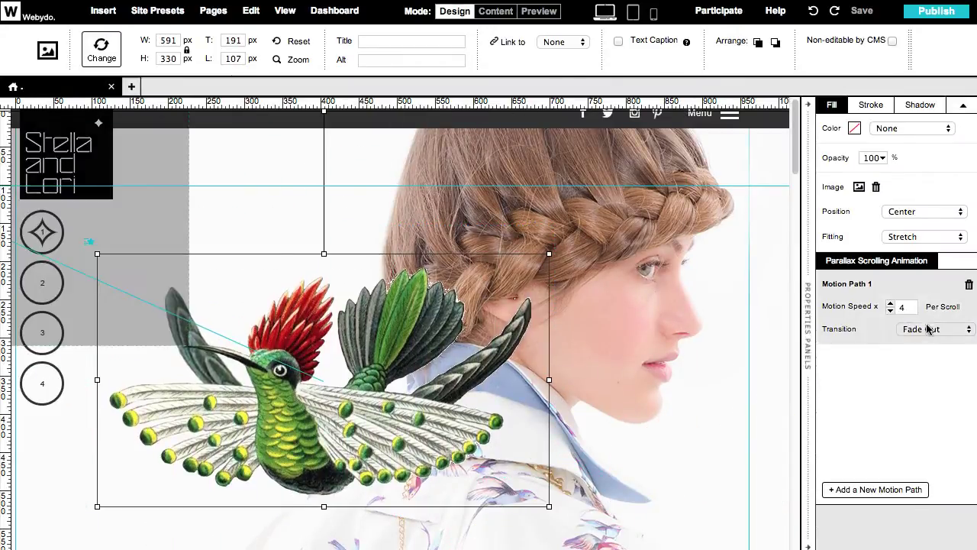
{"action": "type", "text": "0.2"}
{"action": "left_click", "coordinate": [927, 330]}
{"action": "left_click", "coordinate": [916, 289]}
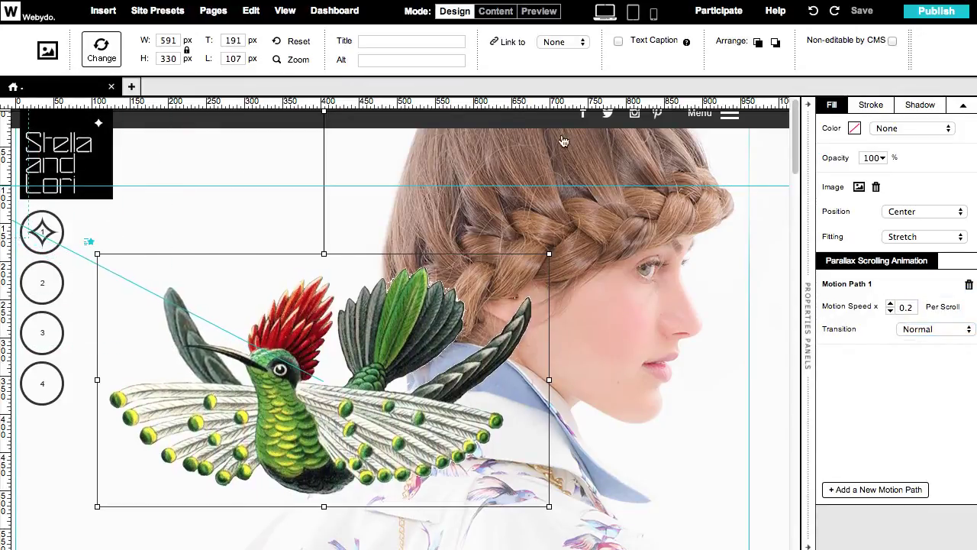
{"action": "left_click", "coordinate": [776, 44]}
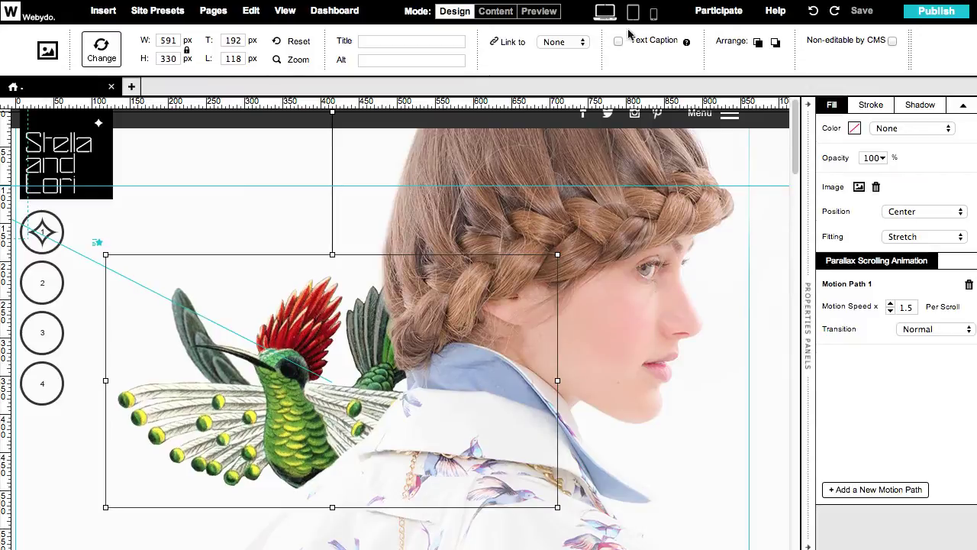
Step: Preview the site and scroll down and up to watch the hummingbird move against the woman's photo
{"action": "left_click", "coordinate": [539, 11]}
{"action": "scroll", "coordinate": [971, 65], "scroll_direction": "down", "scroll_amount": 5}
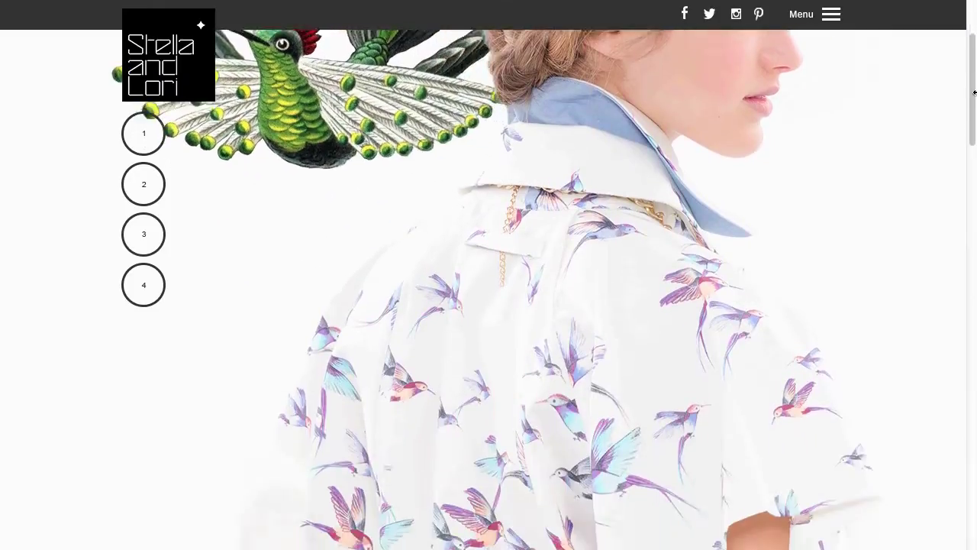
{"action": "scroll", "coordinate": [973, 69], "scroll_direction": "up", "scroll_amount": 5}
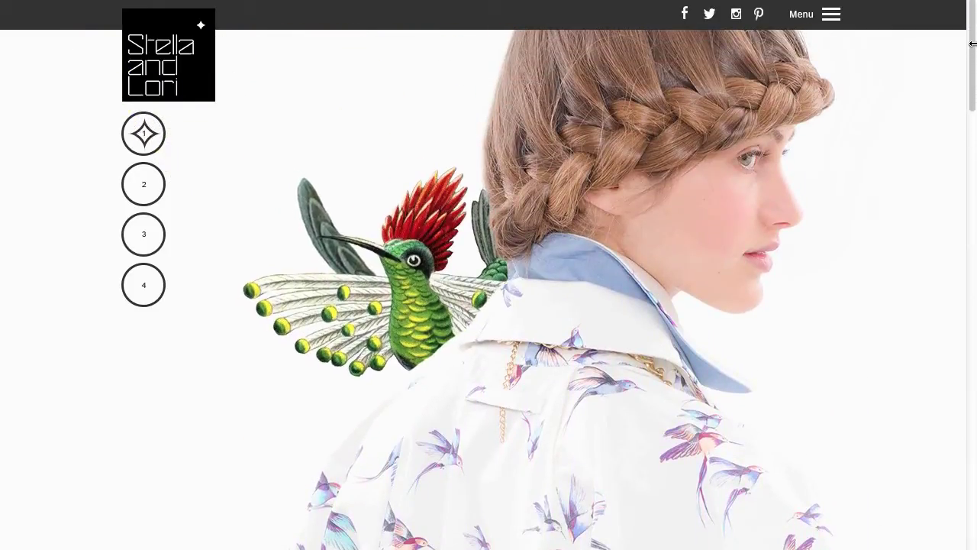
{"action": "scroll", "coordinate": [973, 43], "scroll_direction": "down", "scroll_amount": 3}
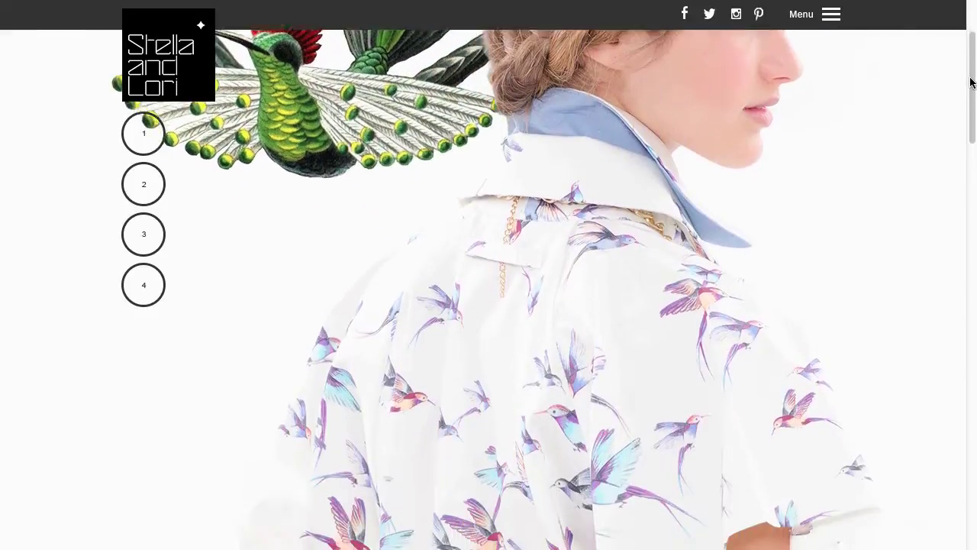
{"action": "left_click_drag", "start_coordinate": [972, 83], "coordinate": [974, 179]}
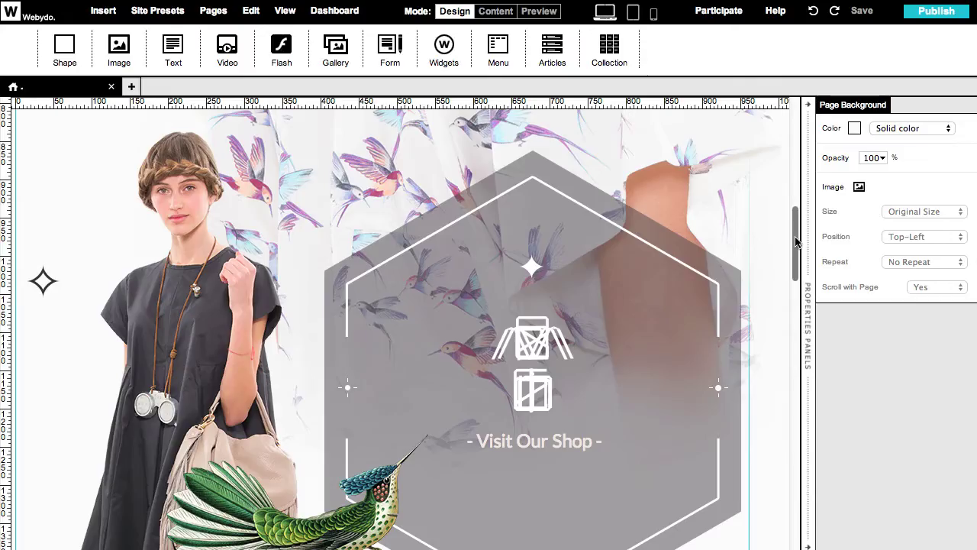
Step: Inspect the motion settings of the background photo, text, woman's photo, Visit Our Shop text and star
{"action": "left_click_drag", "start_coordinate": [794, 229], "coordinate": [796, 260]}
{"action": "left_click", "coordinate": [718, 390]}
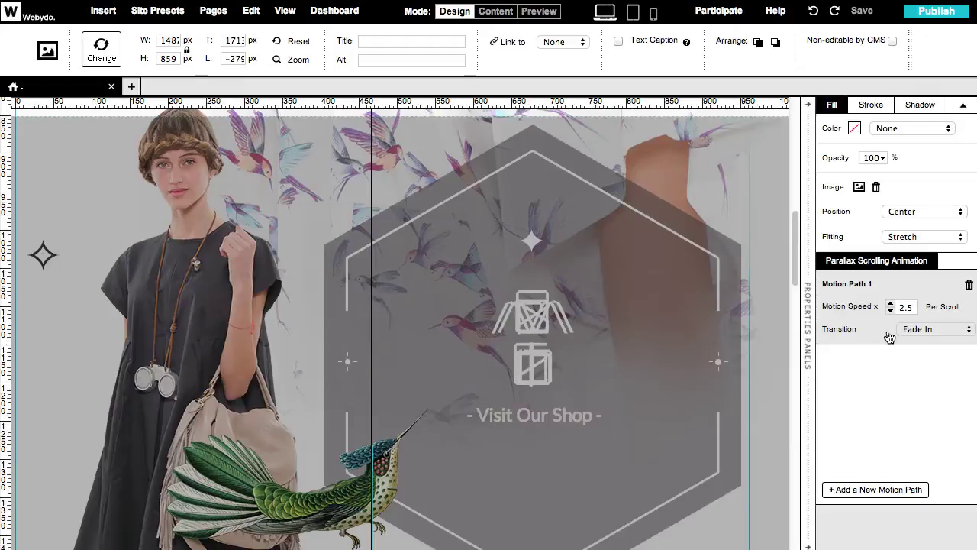
{"action": "scroll", "coordinate": [615, 206], "scroll_direction": "up", "scroll_amount": 5}
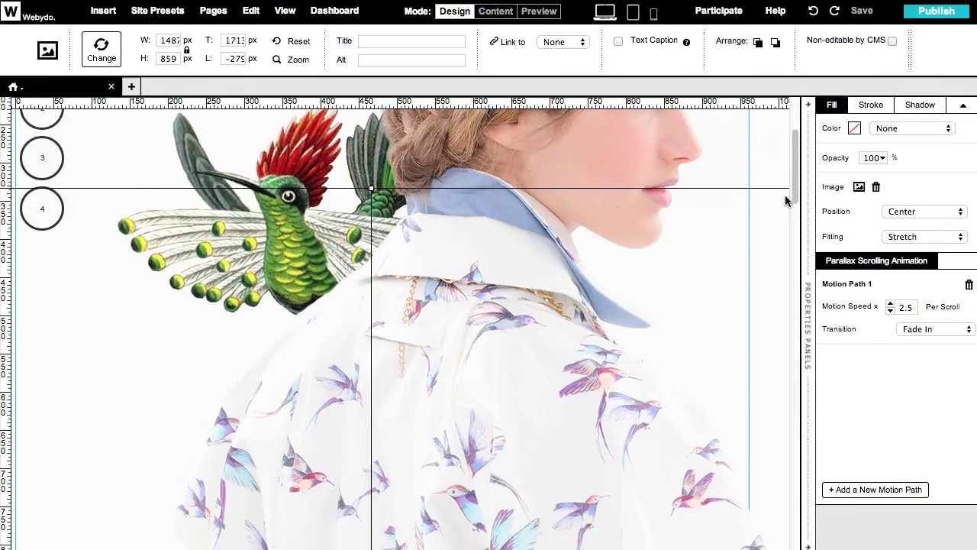
{"action": "left_click_drag", "start_coordinate": [792, 195], "coordinate": [794, 269]}
{"action": "left_click", "coordinate": [322, 318]}
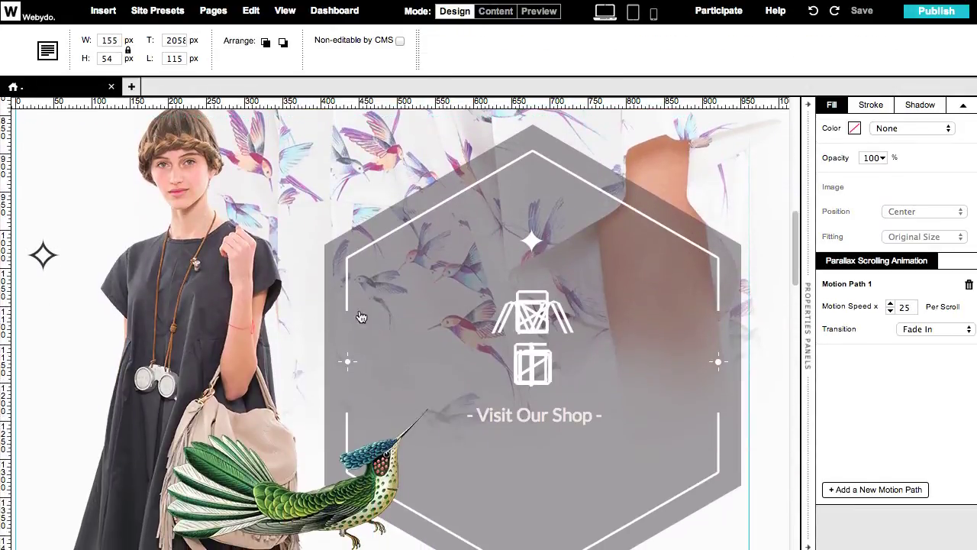
{"action": "left_click", "coordinate": [212, 322]}
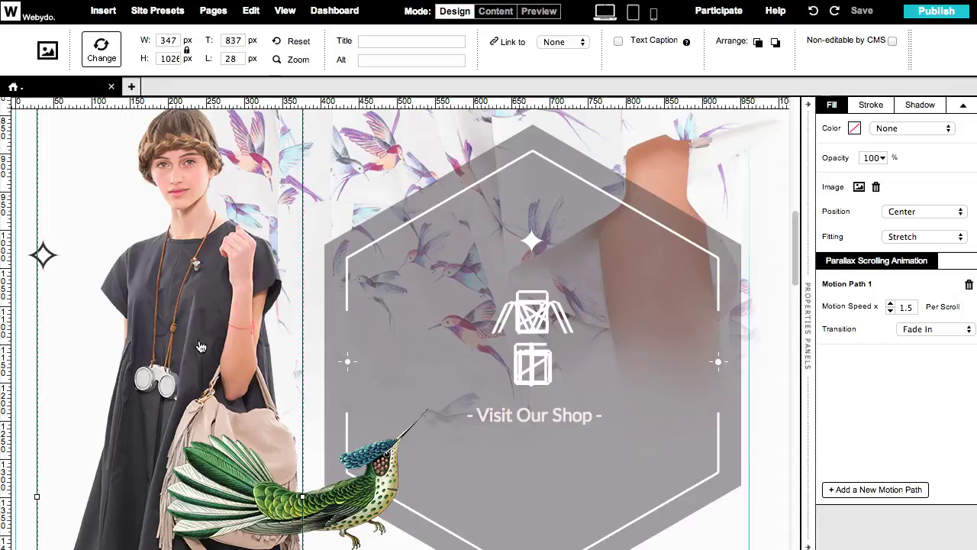
{"action": "scroll", "coordinate": [201, 348], "scroll_direction": "up", "scroll_amount": 1}
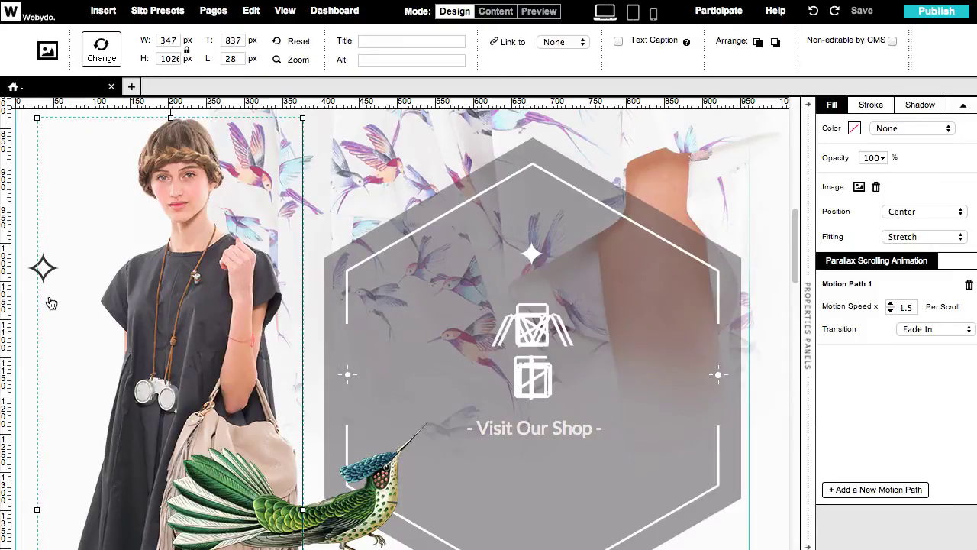
{"action": "left_click", "coordinate": [533, 444]}
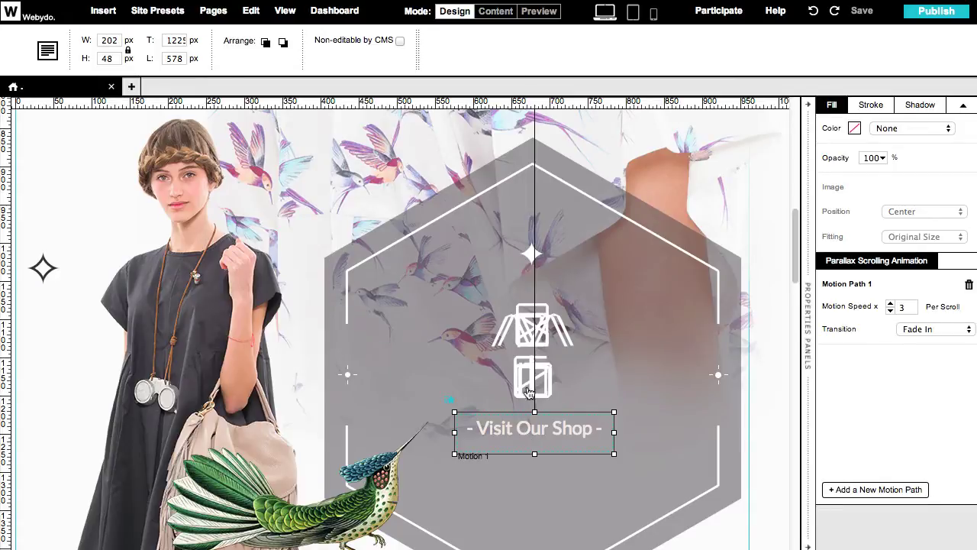
{"action": "left_click", "coordinate": [532, 255]}
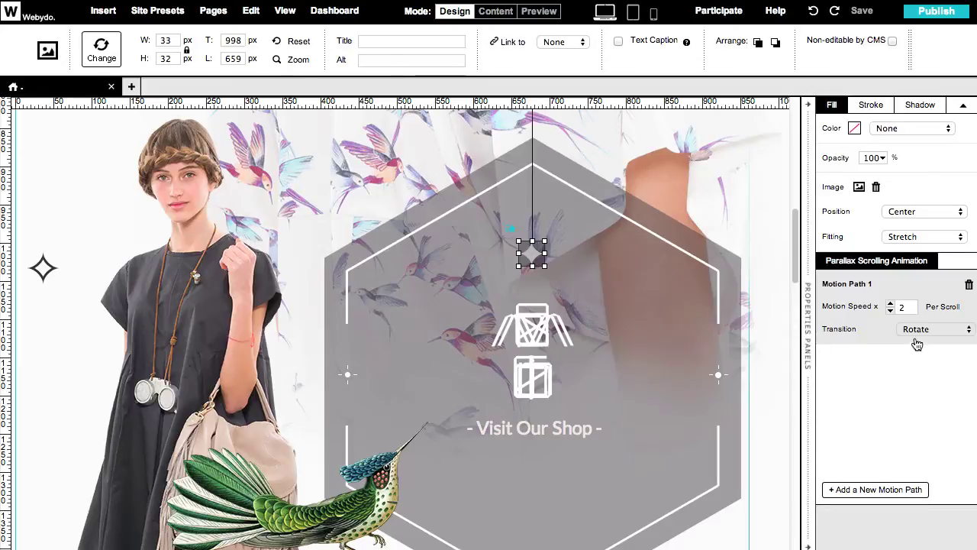
Step: Preview the page live to watch the banner animations, then return to Design
{"action": "left_click", "coordinate": [544, 12]}
{"action": "mouse_move", "coordinate": [972, 107]}
{"action": "left_mouse_down"}
{"action": "mouse_move", "coordinate": [975, 181]}
{"action": "mouse_move", "coordinate": [975, 121]}
{"action": "left_mouse_up"}
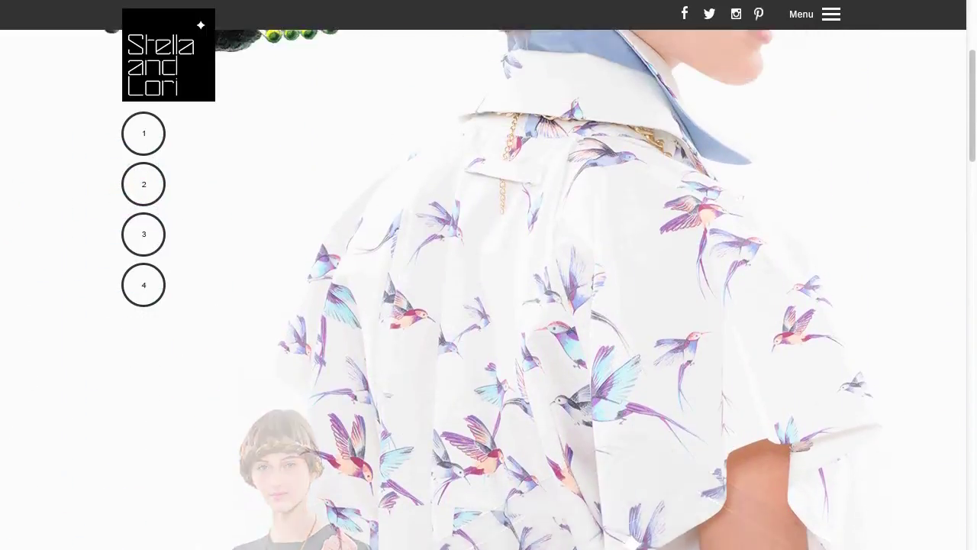
{"action": "left_click", "coordinate": [455, 12]}
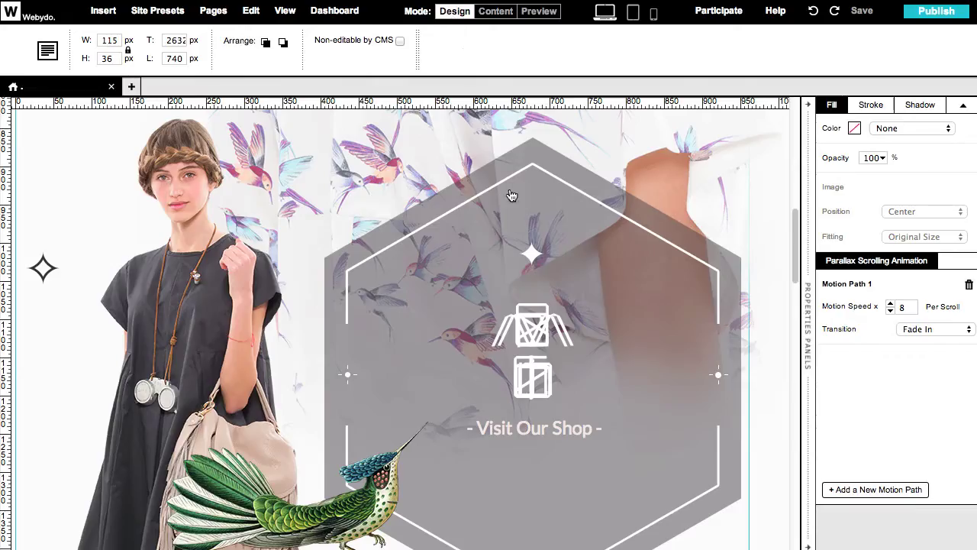
Step: Nudge the hanger and shirt icons inside the hexagon slightly left
{"action": "left_click", "coordinate": [531, 334]}
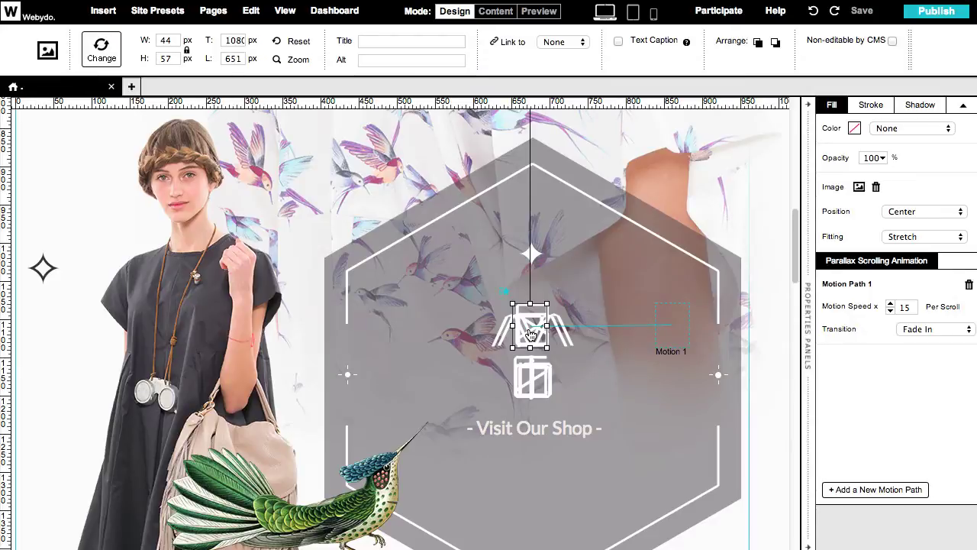
{"action": "left_click", "coordinate": [509, 334]}
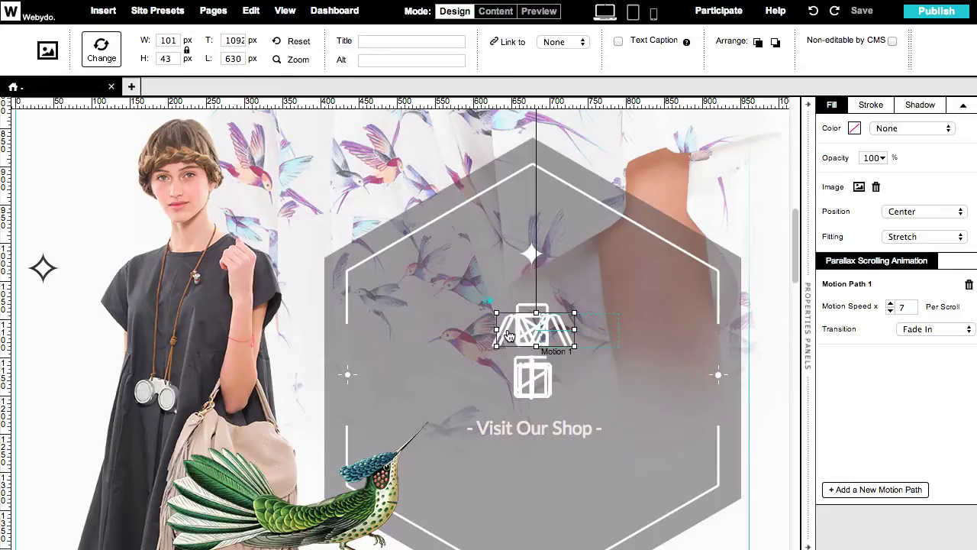
{"action": "left_click_drag", "start_coordinate": [492, 343], "coordinate": [492, 338]}
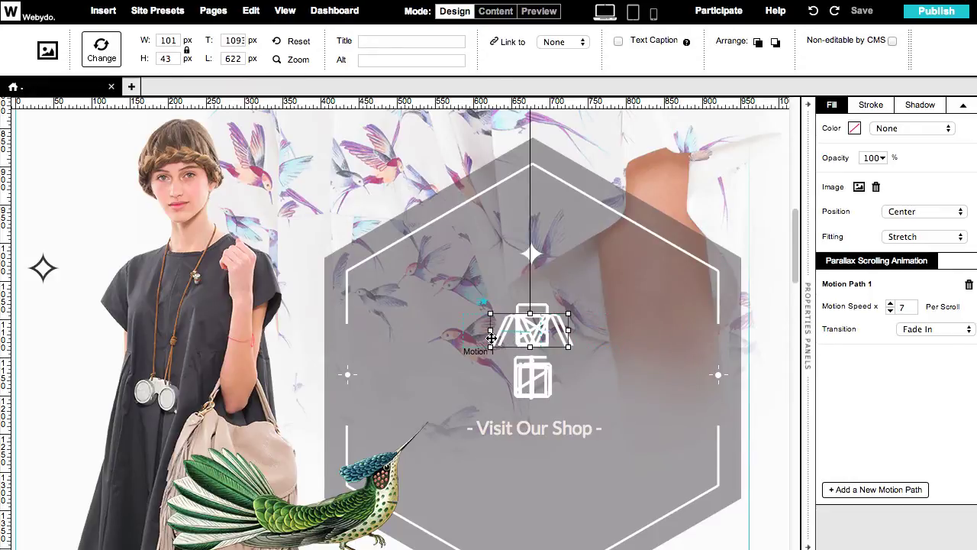
{"action": "left_click", "coordinate": [513, 376]}
{"action": "left_click_drag", "start_coordinate": [520, 384], "coordinate": [515, 386]}
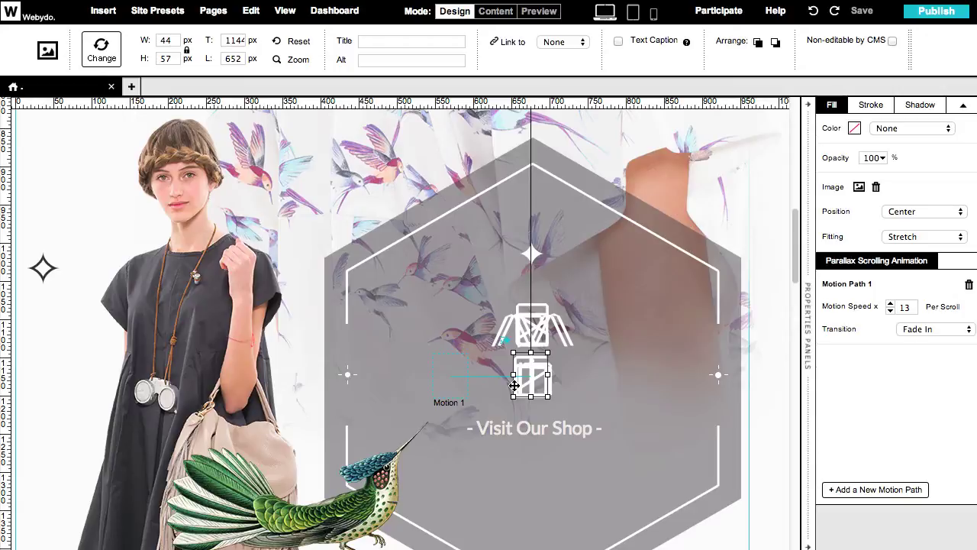
Step: Toggle the Layers window open and closed with Ctrl+L, then open the View menu
{"action": "key", "text": "ctrl+l"}
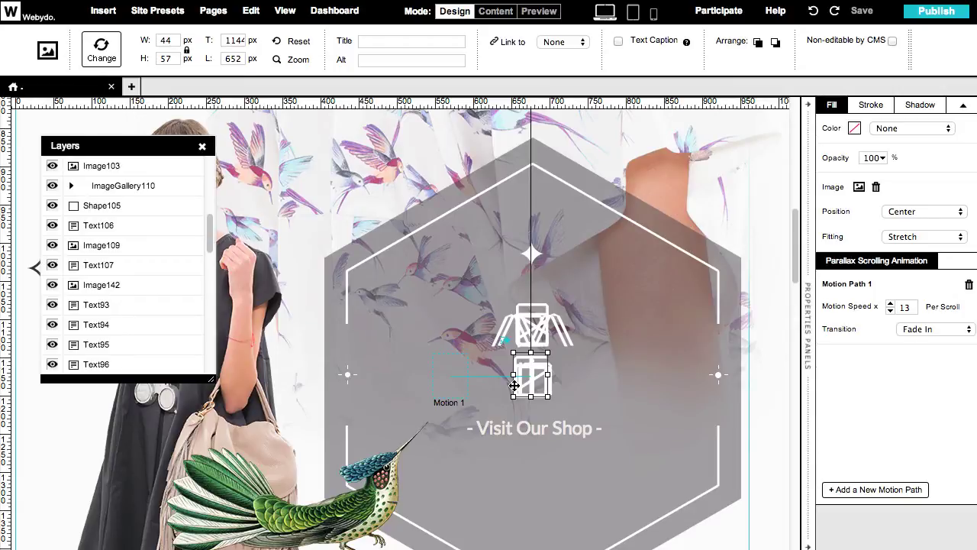
{"action": "key", "text": "ctrl+l"}
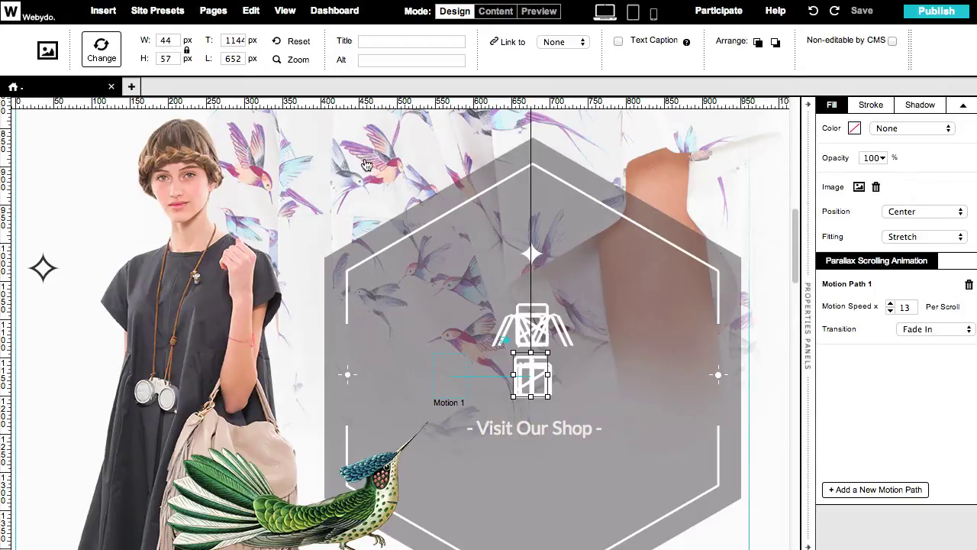
{"action": "left_click", "coordinate": [285, 11]}
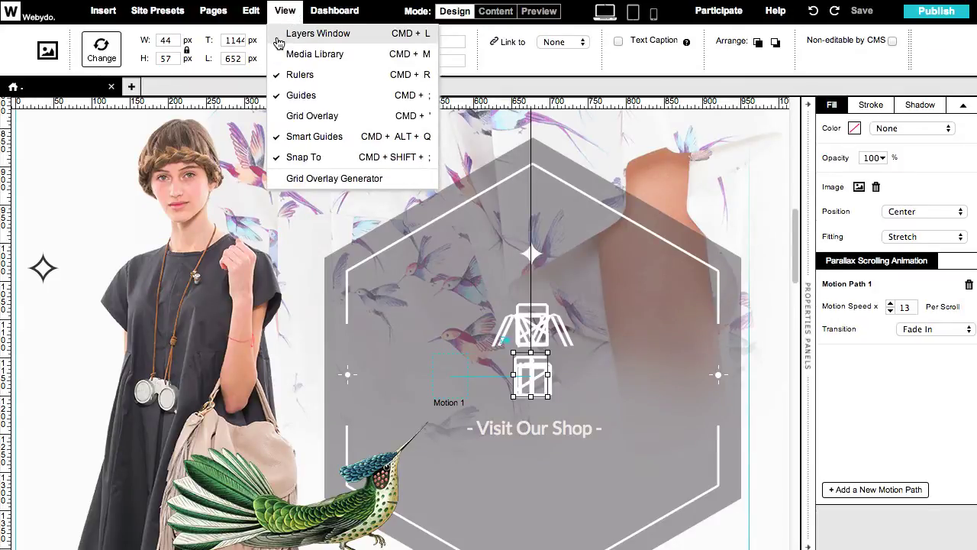
Step: Preview the site scrolling down and back up, then select the lower hummingbird in Design
{"action": "left_click", "coordinate": [539, 12]}
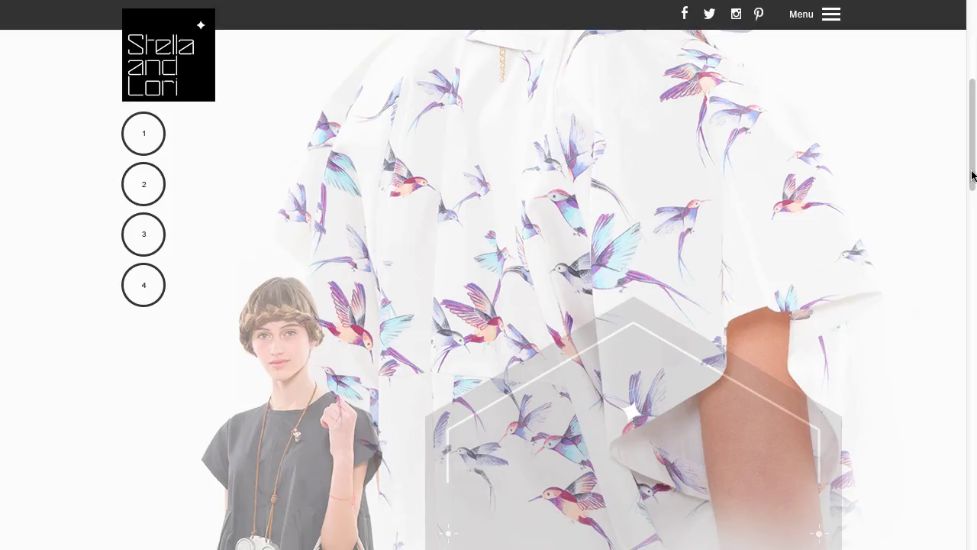
{"action": "left_click_drag", "start_coordinate": [970, 176], "coordinate": [968, 229]}
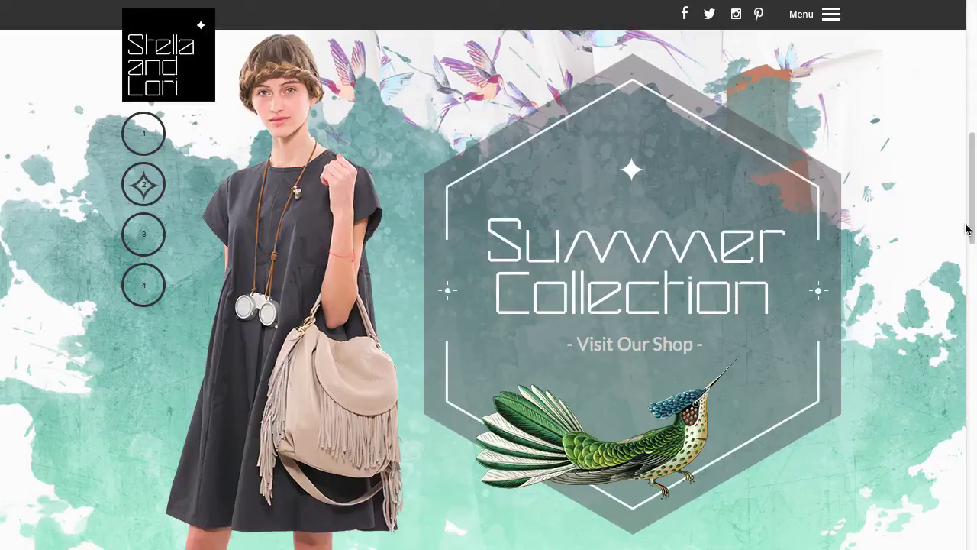
{"action": "mouse_move", "coordinate": [968, 229]}
{"action": "left_mouse_down"}
{"action": "mouse_move", "coordinate": [964, 177]}
{"action": "mouse_move", "coordinate": [965, 227]}
{"action": "left_mouse_up"}
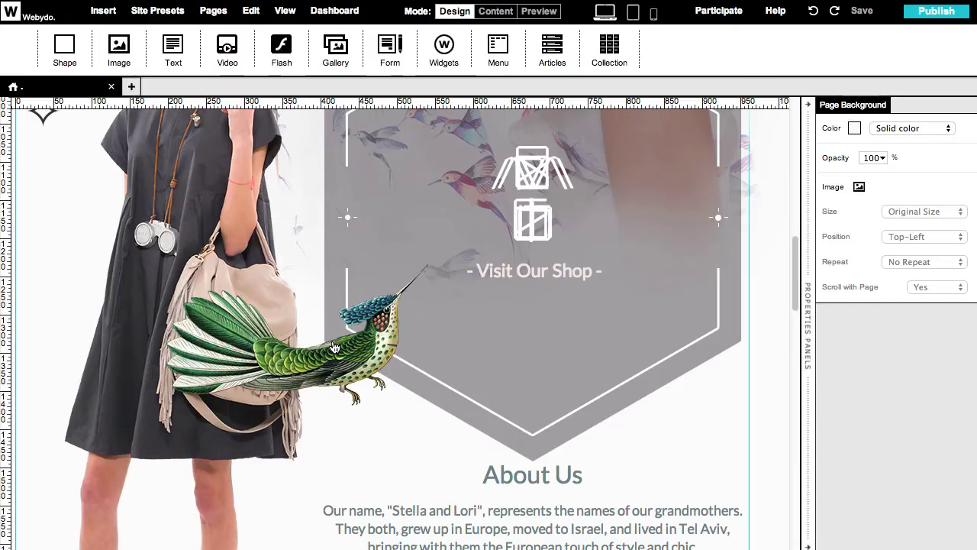
{"action": "left_click", "coordinate": [335, 347]}
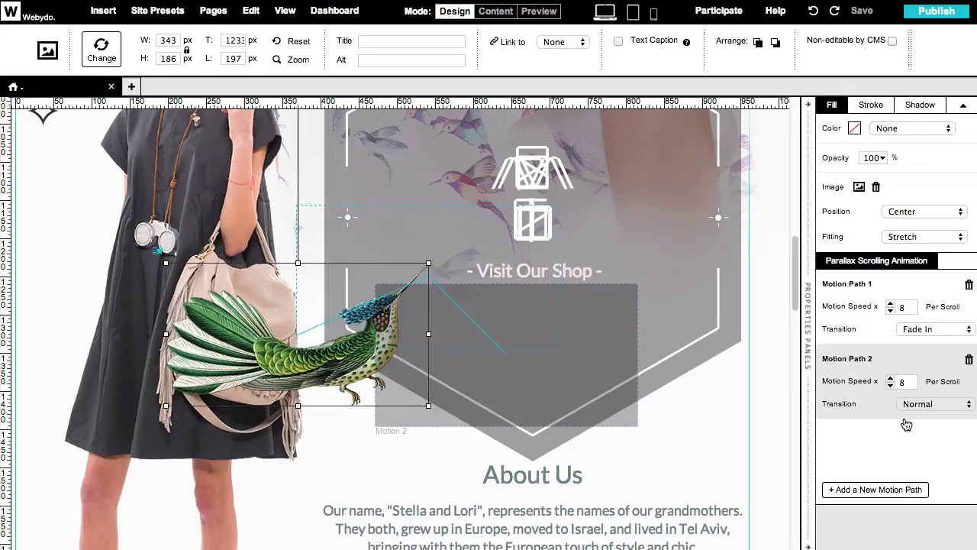
Step: Drag Motion Path 2's start guide line down so it crosses the woman's bird-print shirt
{"action": "scroll", "coordinate": [787, 228], "scroll_direction": "up", "scroll_amount": 5}
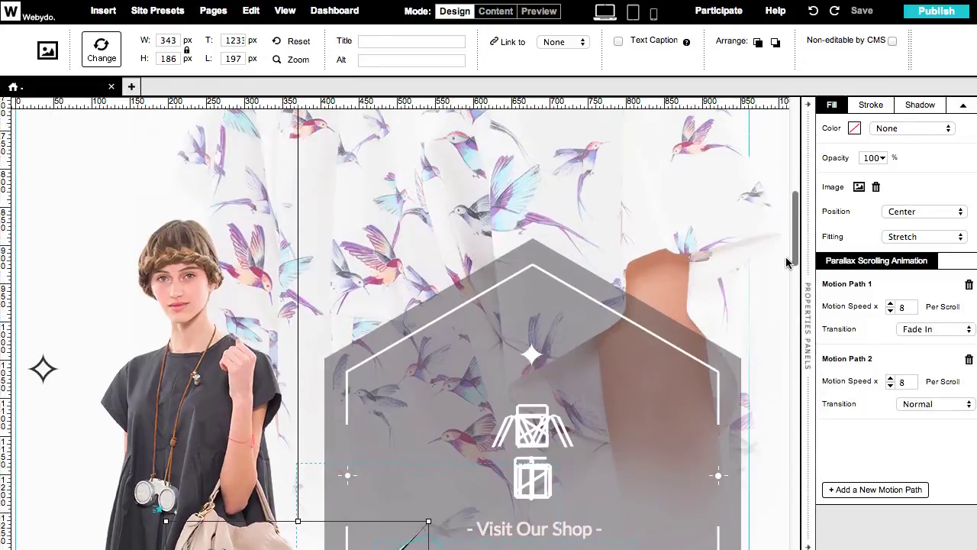
{"action": "scroll", "coordinate": [784, 227], "scroll_direction": "up", "scroll_amount": 3}
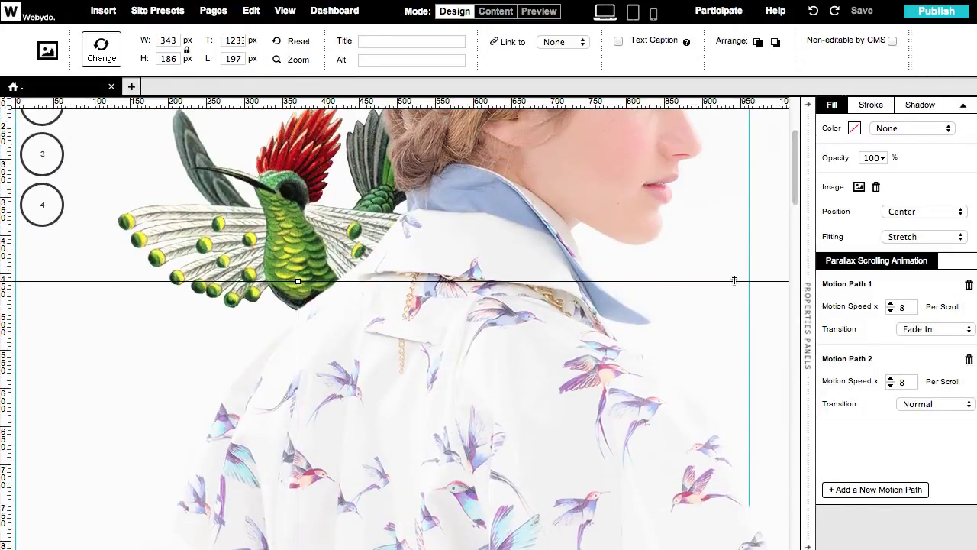
{"action": "left_click_drag", "start_coordinate": [731, 290], "coordinate": [733, 469]}
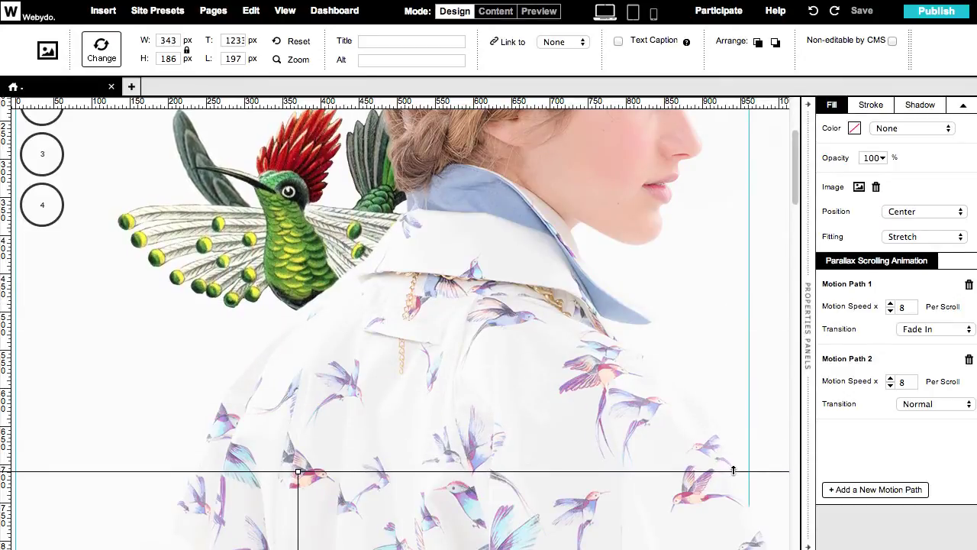
Step: Preview the animation, then drag the round photo's Motion Path 1 start line up to the About Us heading
{"action": "left_click", "coordinate": [539, 11]}
{"action": "left_click_drag", "start_coordinate": [973, 226], "coordinate": [973, 346]}
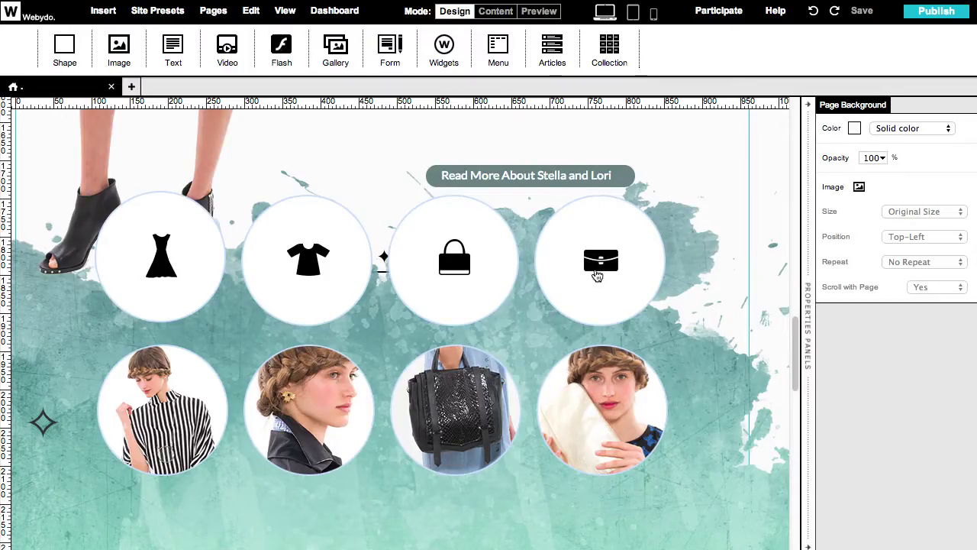
{"action": "left_click", "coordinate": [598, 275]}
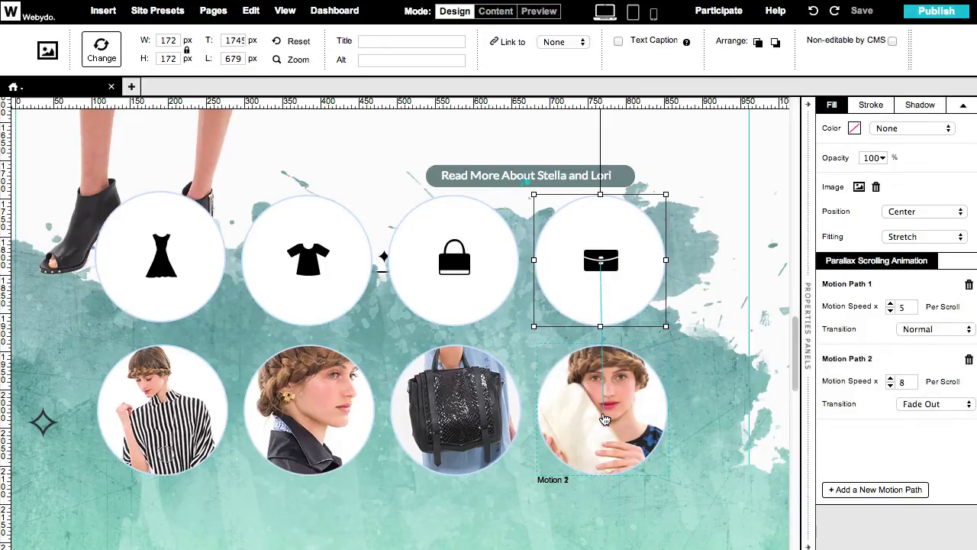
{"action": "left_click", "coordinate": [604, 419]}
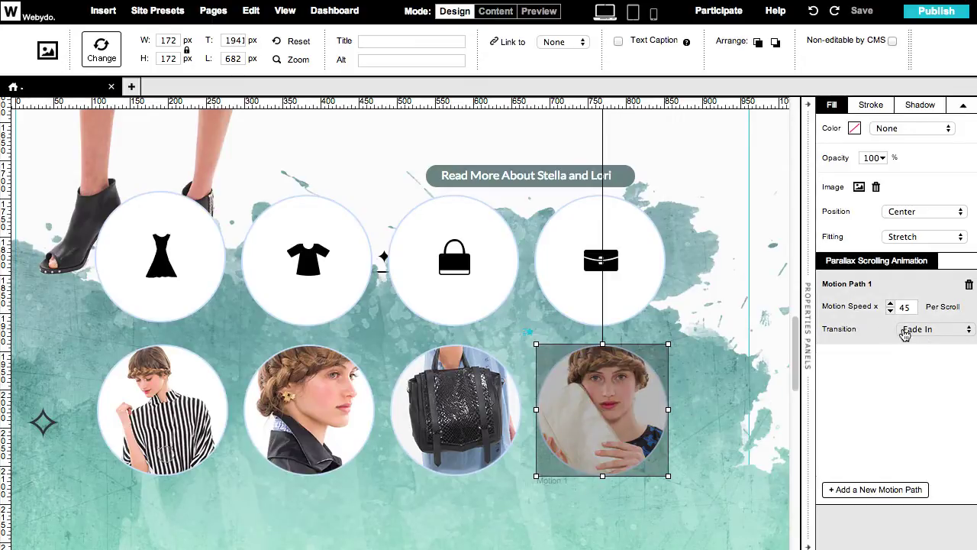
{"action": "left_click", "coordinate": [869, 318]}
{"action": "mouse_move", "coordinate": [748, 267]}
{"action": "left_mouse_down"}
{"action": "mouse_move", "coordinate": [744, 339]}
{"action": "mouse_move", "coordinate": [739, 282]}
{"action": "left_mouse_up"}
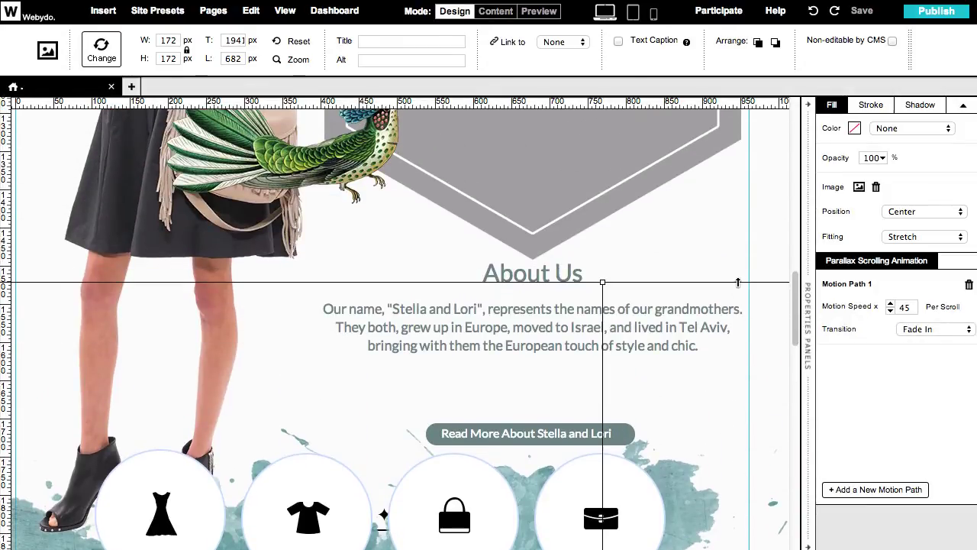
{"action": "left_click", "coordinate": [539, 11]}
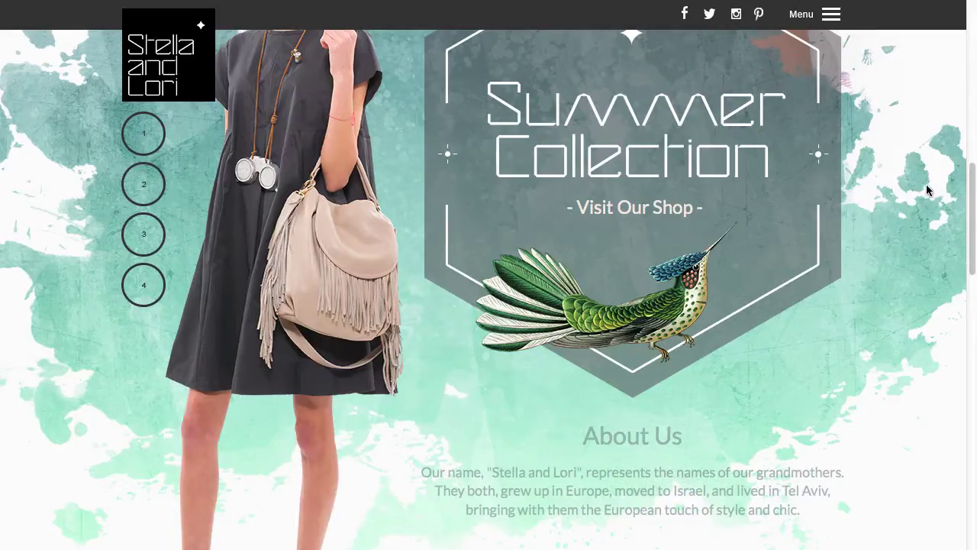
{"action": "scroll", "coordinate": [940, 194], "scroll_direction": "down", "scroll_amount": 6}
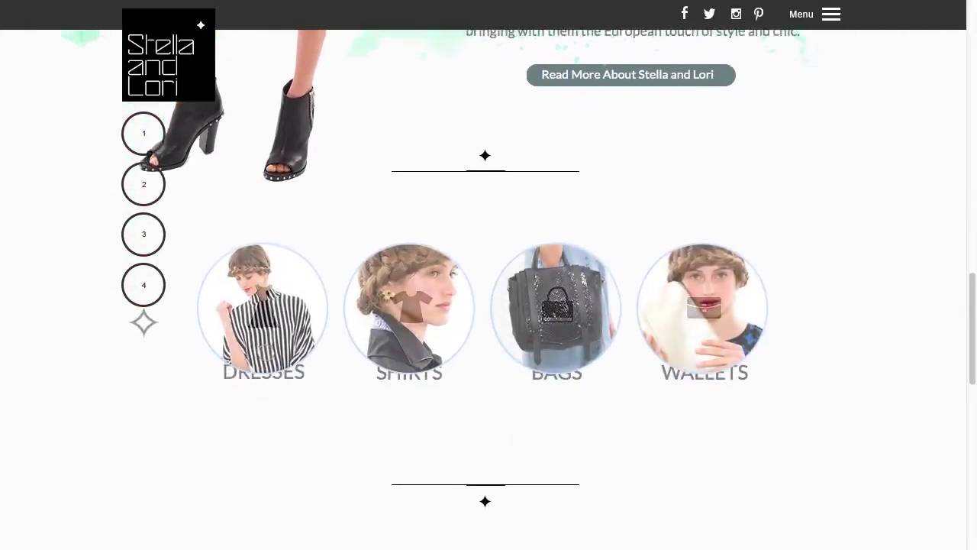
{"action": "scroll", "coordinate": [489, 290], "scroll_direction": "down", "scroll_amount": 2}
{"action": "left_click_drag", "start_coordinate": [971, 340], "coordinate": [963, 422]}
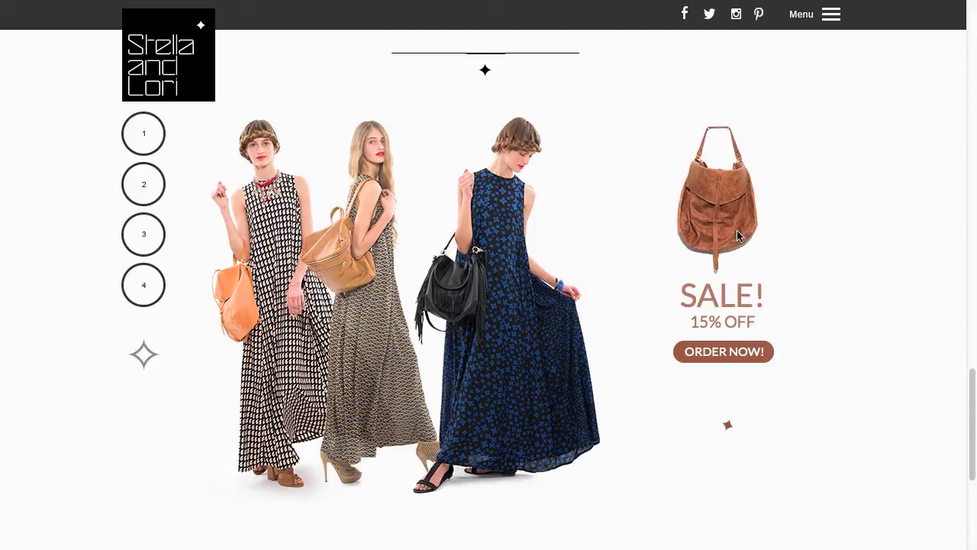
{"action": "scroll", "coordinate": [973, 417], "scroll_direction": "down", "scroll_amount": 4}
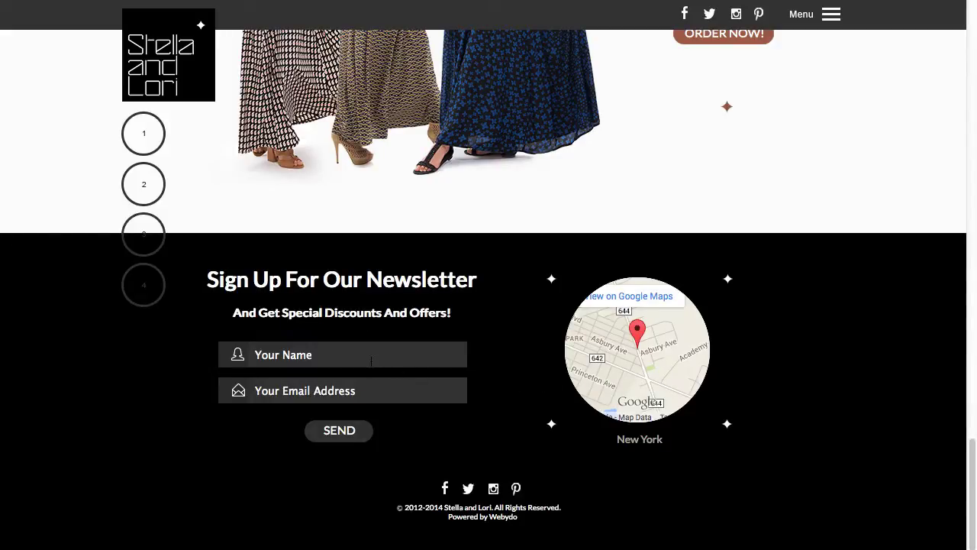
{"action": "mouse_move", "coordinate": [972, 469]}
{"action": "left_mouse_down"}
{"action": "mouse_move", "coordinate": [970, 24]}
{"action": "mouse_move", "coordinate": [962, 87]}
{"action": "mouse_move", "coordinate": [974, 477]}
{"action": "left_mouse_up"}
Step: Back in Design, raise the newsletter form's fade-in motion path start line
{"action": "left_click", "coordinate": [454, 14]}
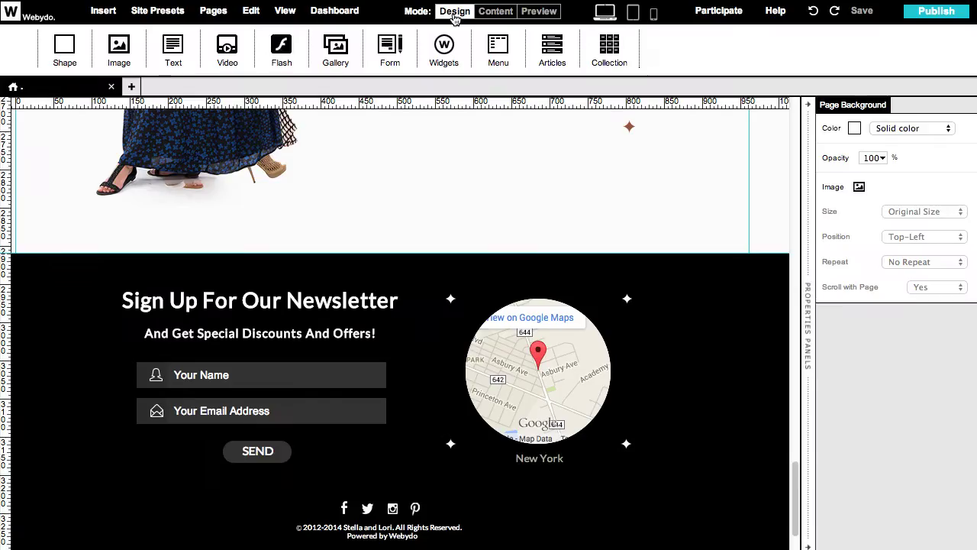
{"action": "left_click", "coordinate": [178, 277]}
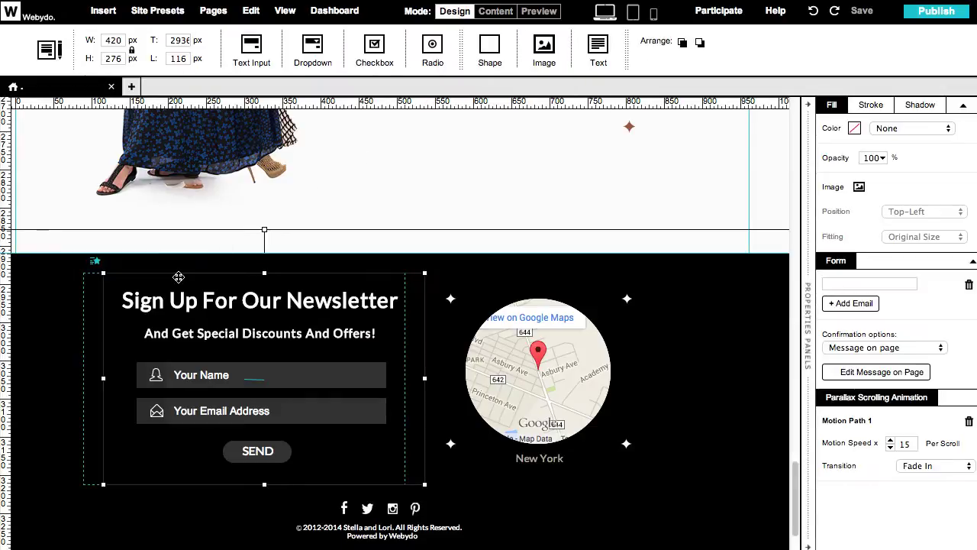
{"action": "left_click_drag", "start_coordinate": [211, 232], "coordinate": [227, 119]}
Step: Check the anchor links of numbered circles 1 and 2, with circle 2 pointing to Position 2
{"action": "scroll", "coordinate": [701, 448], "scroll_direction": "up", "scroll_amount": 20}
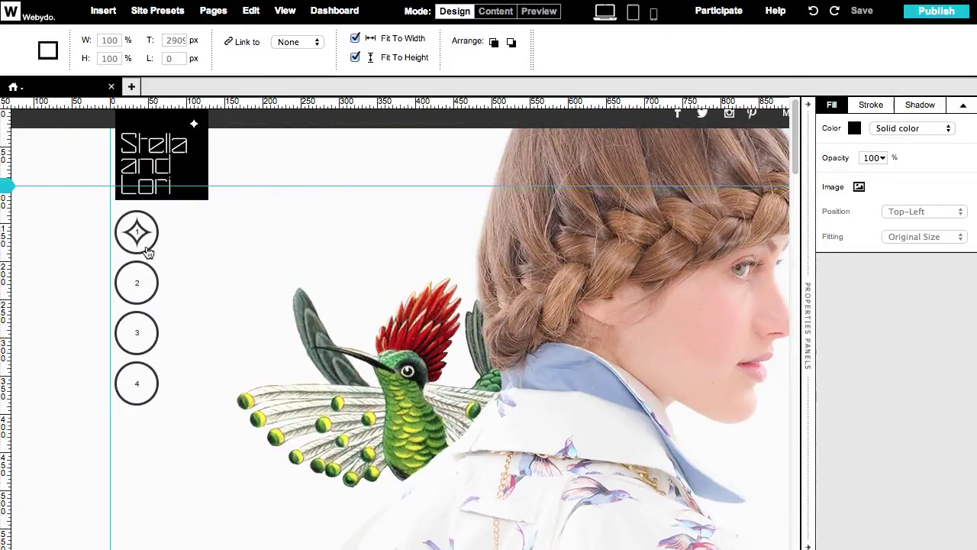
{"action": "left_click", "coordinate": [148, 249]}
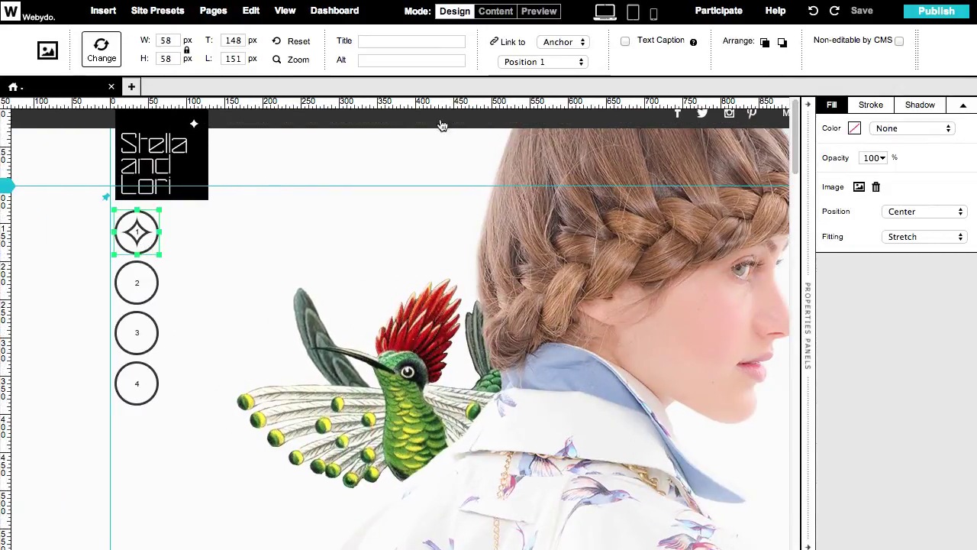
{"action": "left_click", "coordinate": [155, 289]}
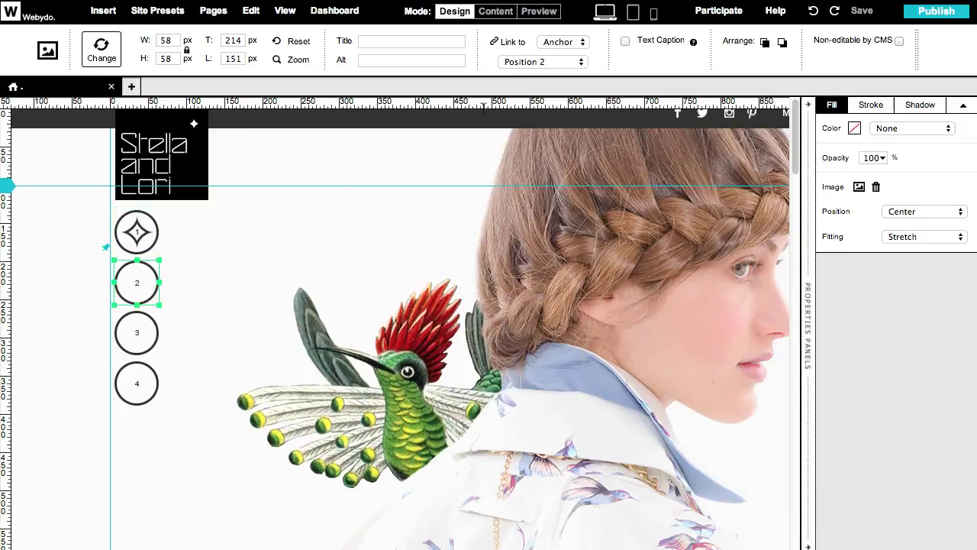
{"action": "left_click_drag", "start_coordinate": [795, 152], "coordinate": [796, 258]}
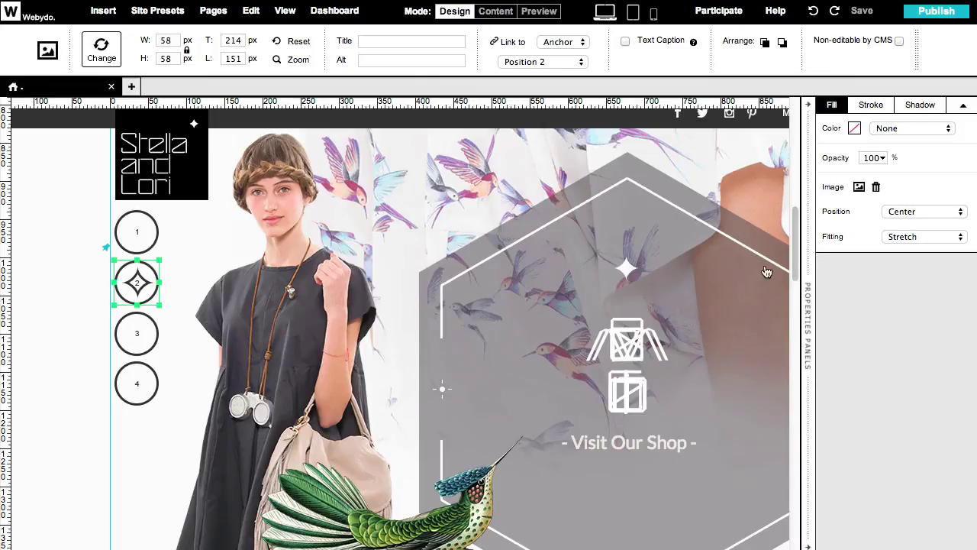
Step: Give circle button 3 a Pin Position (Fixed Position) and scroll to confirm it stays put
{"action": "left_click", "coordinate": [156, 343]}
{"action": "right_click", "coordinate": [157, 346]}
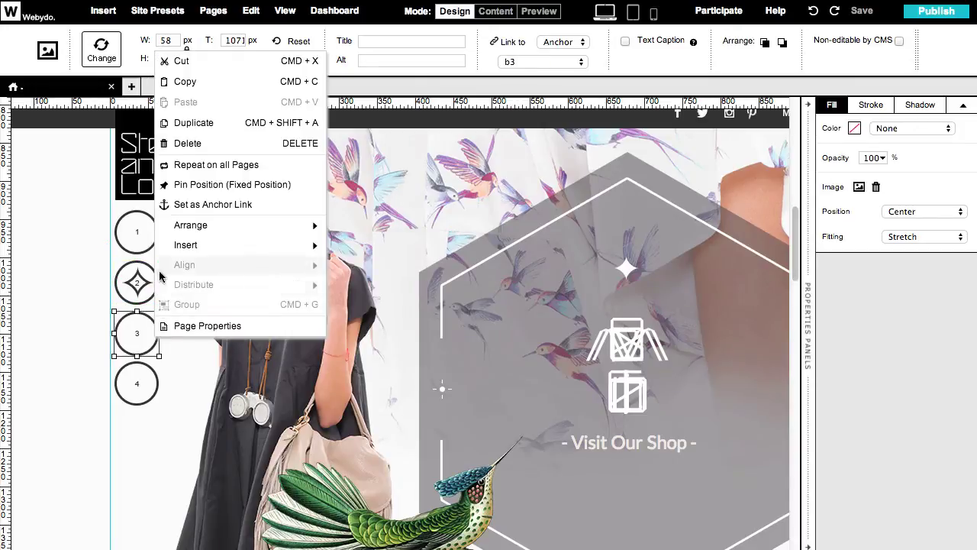
{"action": "left_click", "coordinate": [174, 186]}
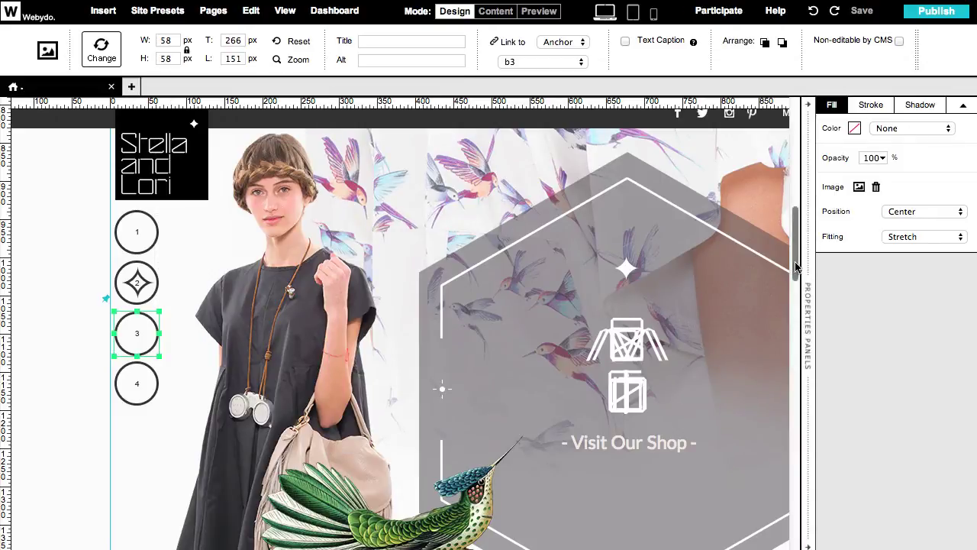
{"action": "left_click_drag", "start_coordinate": [796, 265], "coordinate": [794, 393]}
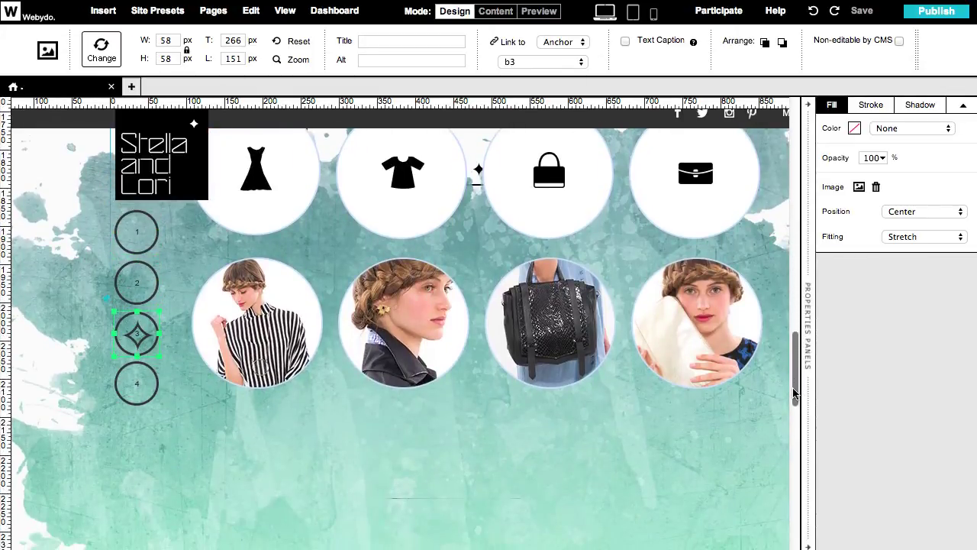
Step: Preview the live site and scroll down to the SALE section with the side circles fixed
{"action": "left_click", "coordinate": [543, 11]}
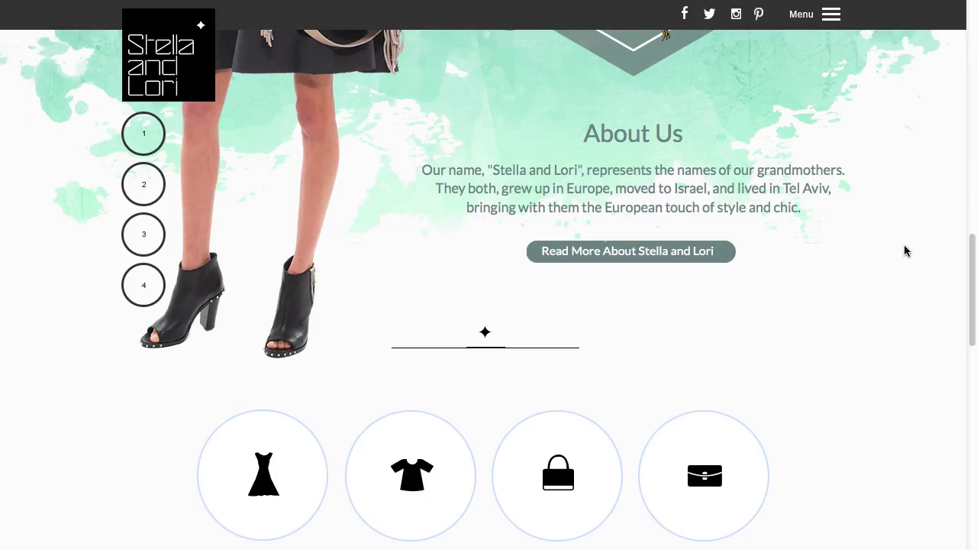
{"action": "left_click_drag", "start_coordinate": [970, 286], "coordinate": [968, 447]}
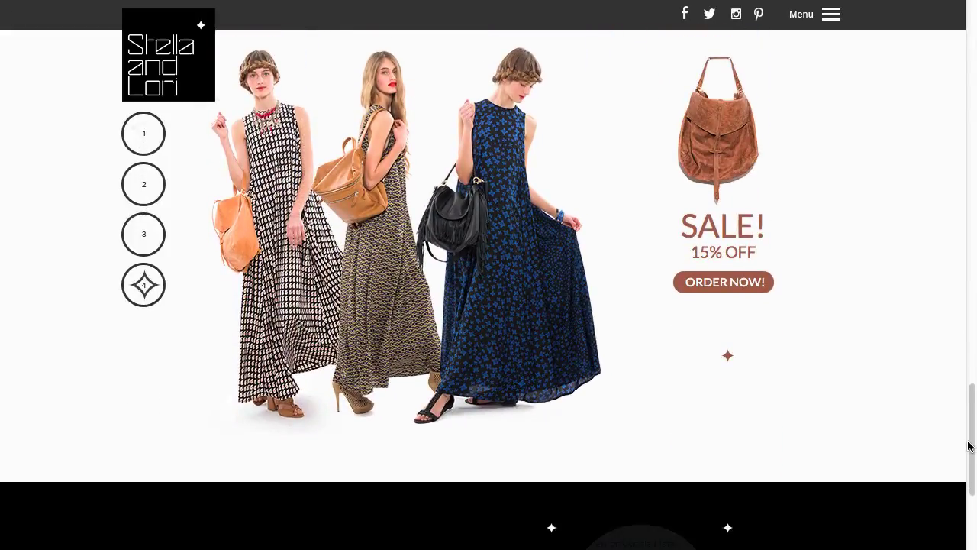